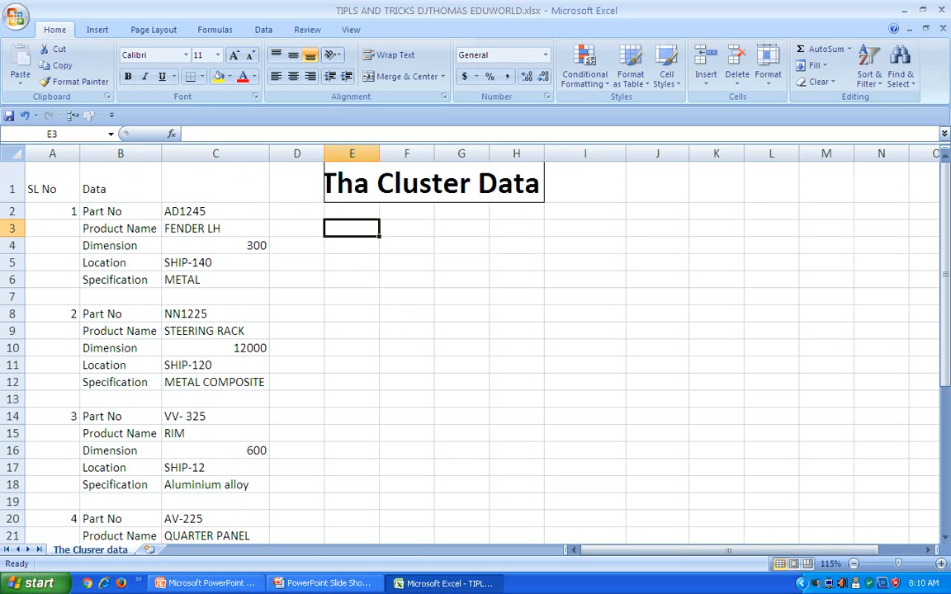
# Examine the labels and values of the first part record in B2:C6 at a larger zoom
pyautogui.moveTo(121, 212); pyautogui.dragTo(121, 279)
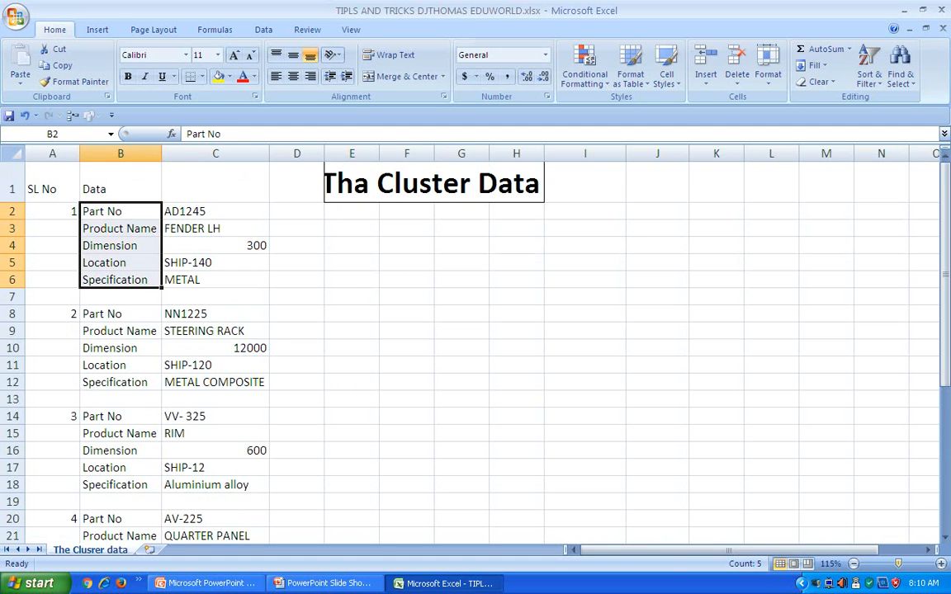
pyautogui.moveTo(899, 563); pyautogui.dragTo(906, 563)
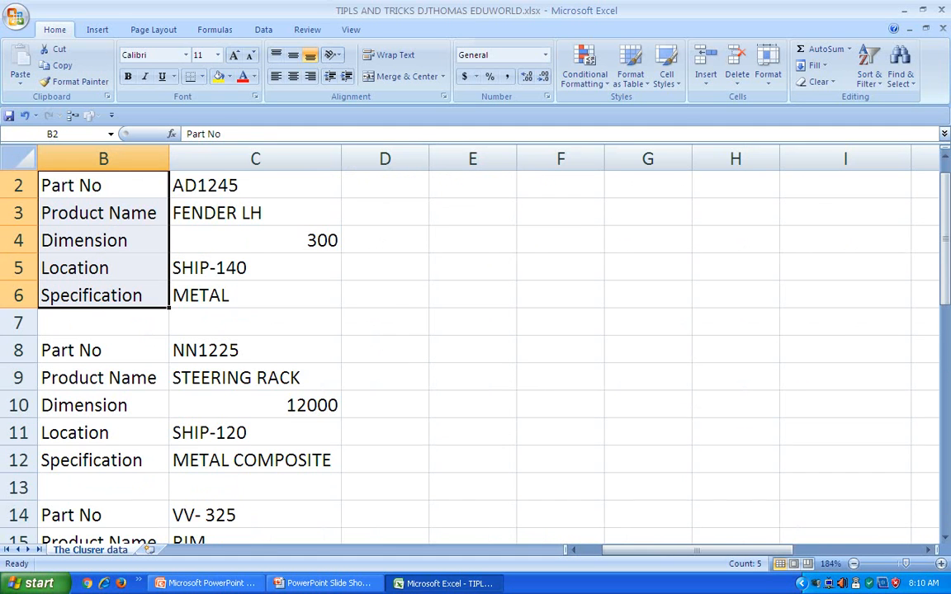
pyautogui.scroll(1, 488, 356)
pyautogui.moveTo(103, 250); pyautogui.dragTo(103, 361)
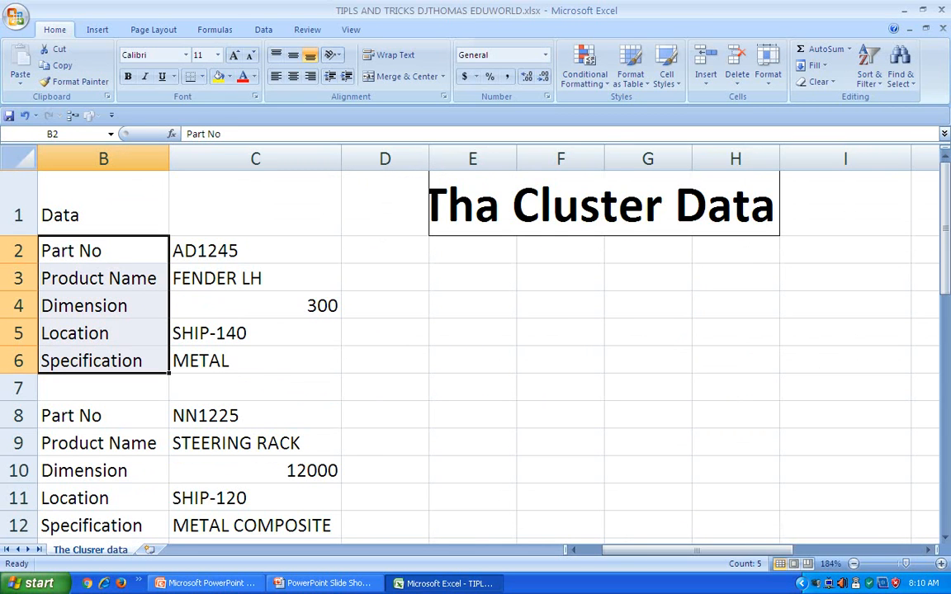
pyautogui.moveTo(204, 251); pyautogui.dragTo(204, 360)
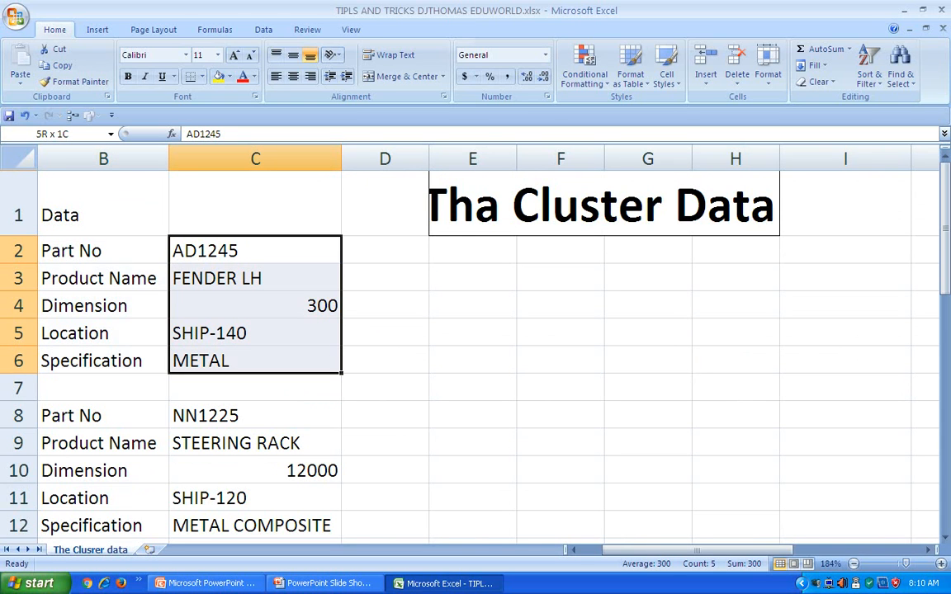
pyautogui.moveTo(205, 361); pyautogui.dragTo(205, 361)
pyautogui.click(844, 250)
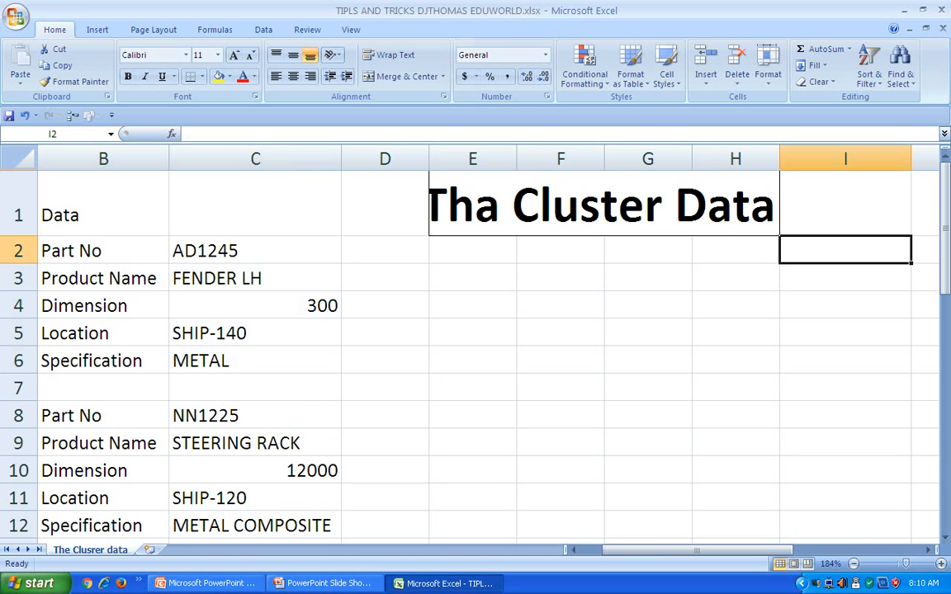
# Enter the first record's Part No reference codes, DJB2 in cell E2 and DJC2 in cell F2
pyautogui.click(472, 250)
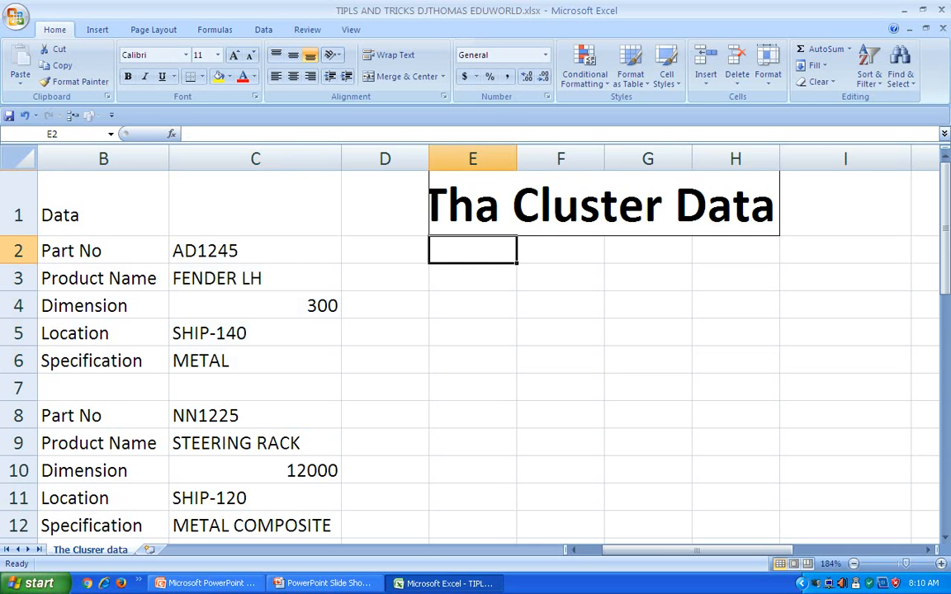
pyautogui.write('DJ')
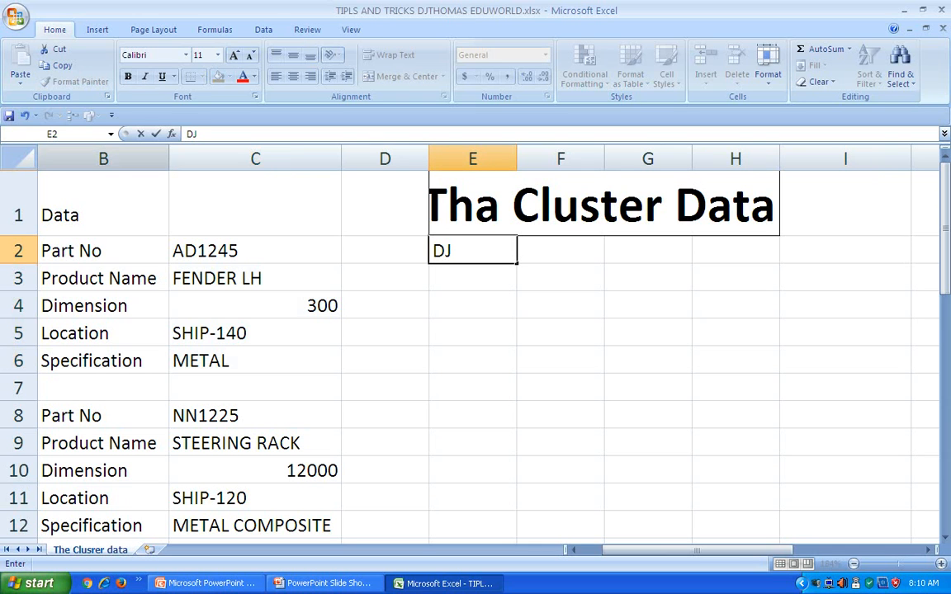
pyautogui.write('BE')
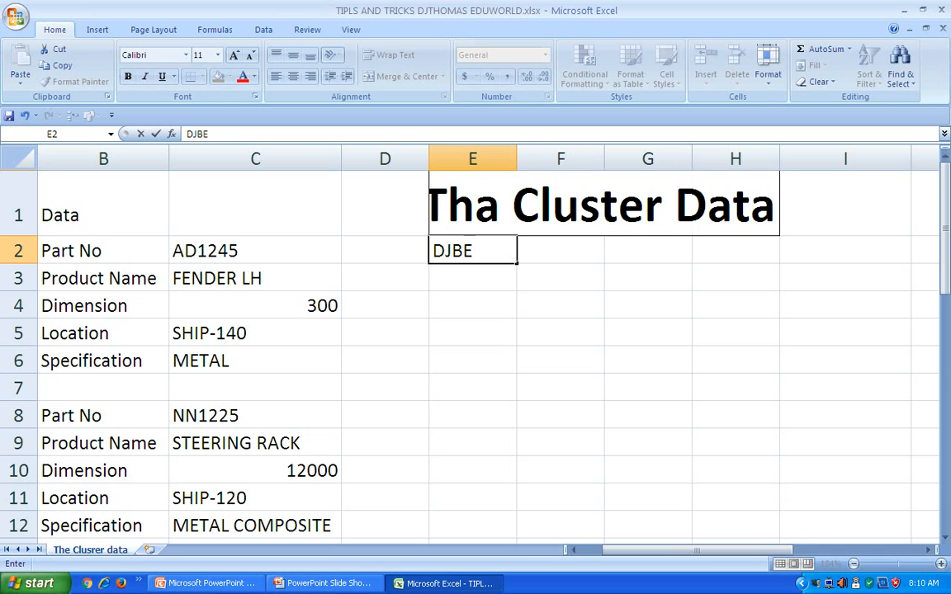
pyautogui.press('BackSpace')
pyautogui.write('2')
pyautogui.press('Tab')
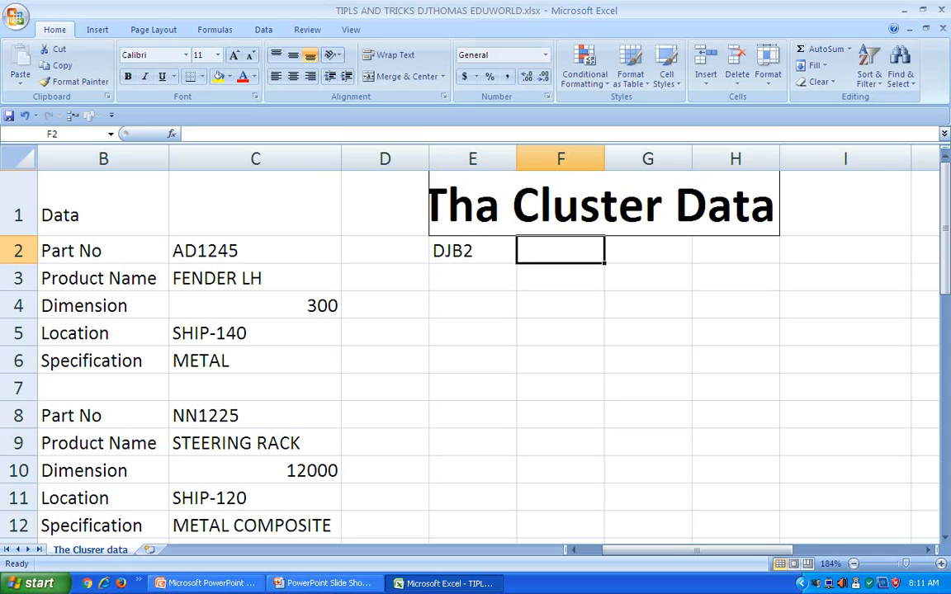
pyautogui.write('DJ')
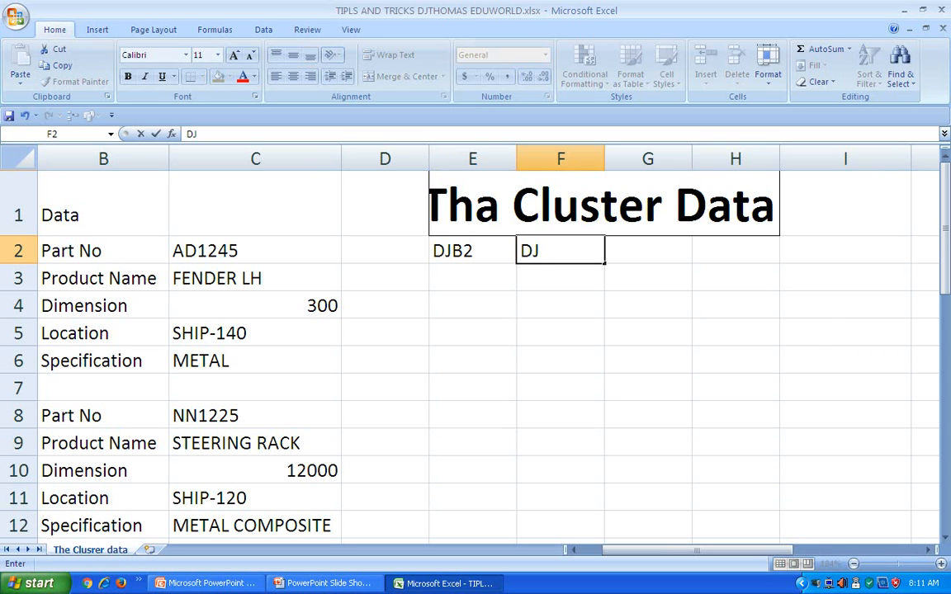
pyautogui.write('C2')
pyautogui.press('Tab')
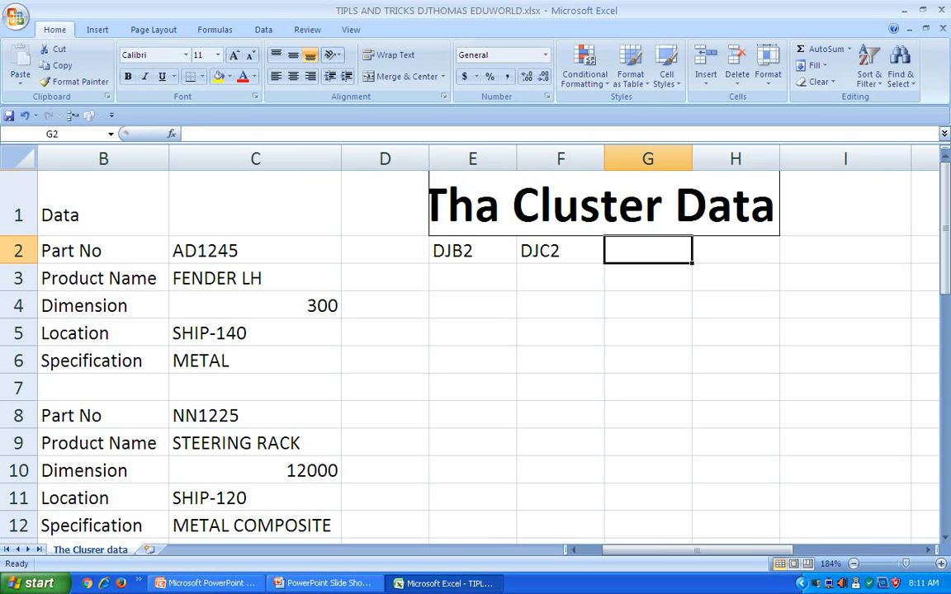
# Enter the Product Name reference codes for the first record, DJB3 in cell G2 and DJC3 in cell H2
pyautogui.write('DJ')
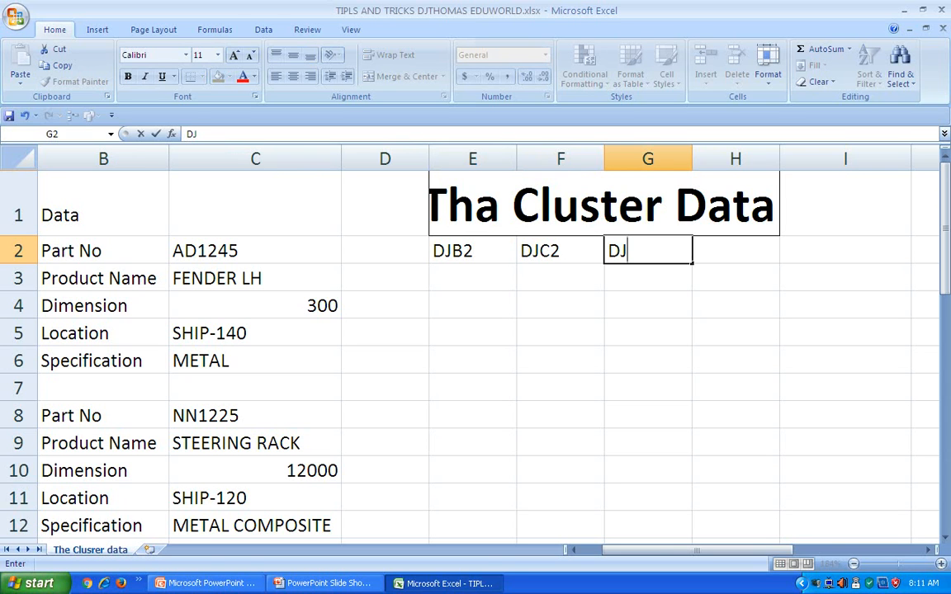
pyautogui.write('B3')
pyautogui.press('Tab')
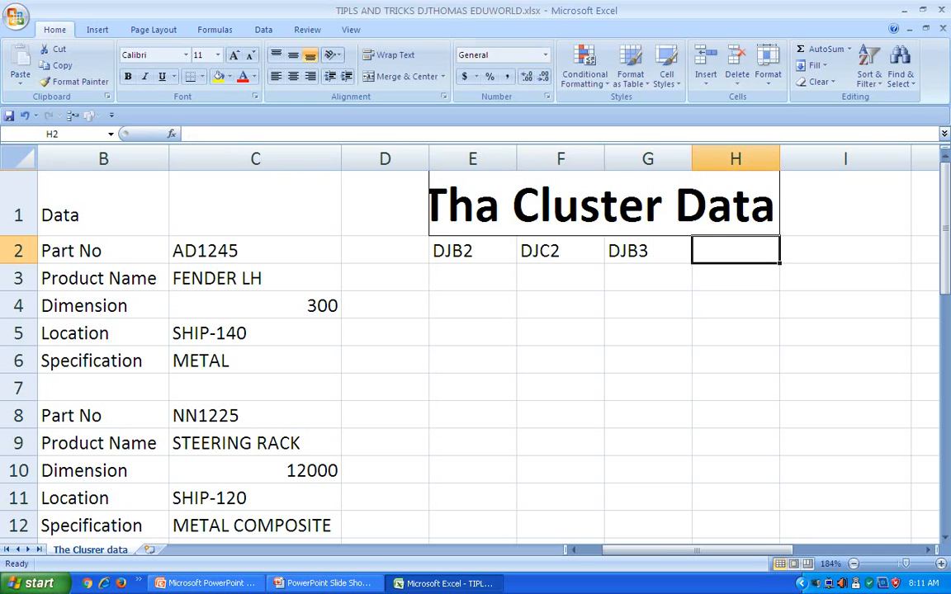
pyautogui.write('DJ')
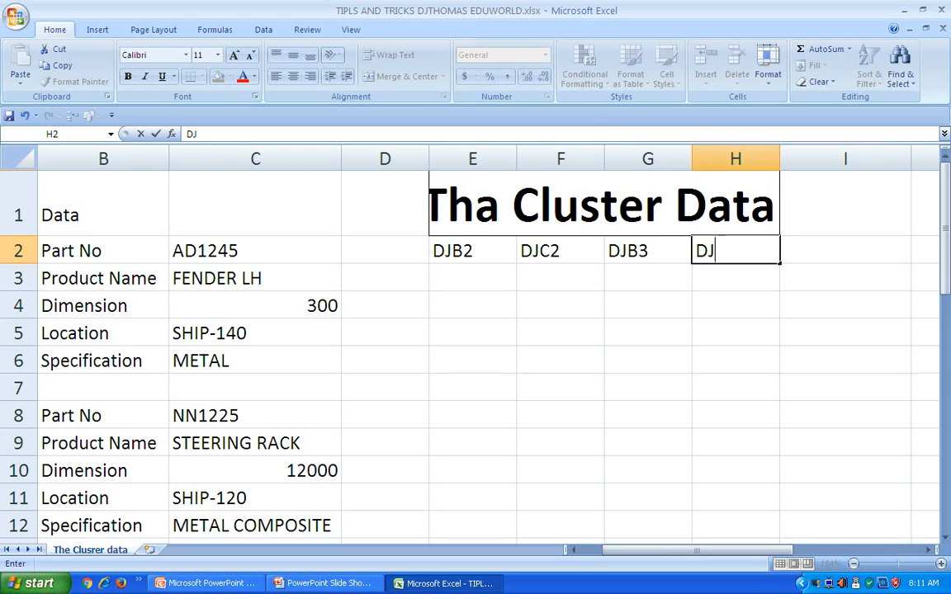
pyautogui.write('C3')
pyautogui.press('Return')
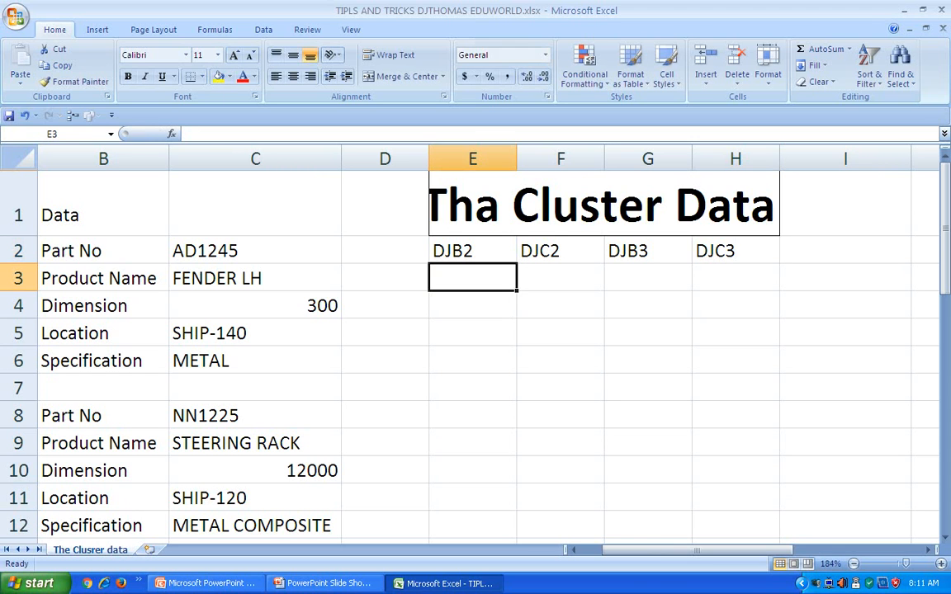
# Enter the Location reference codes for the first record, DJB5 in cell I2 and DJC5 in cell J2
pyautogui.click(845, 250)
pyautogui.moveTo(104, 333); pyautogui.dragTo(255, 334)
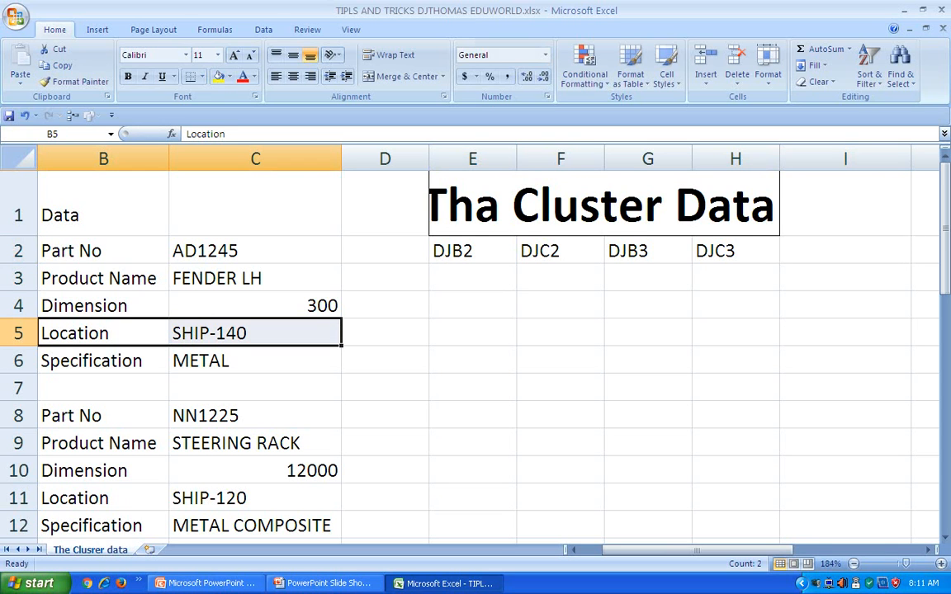
pyautogui.click(845, 250)
pyautogui.write('DJ')
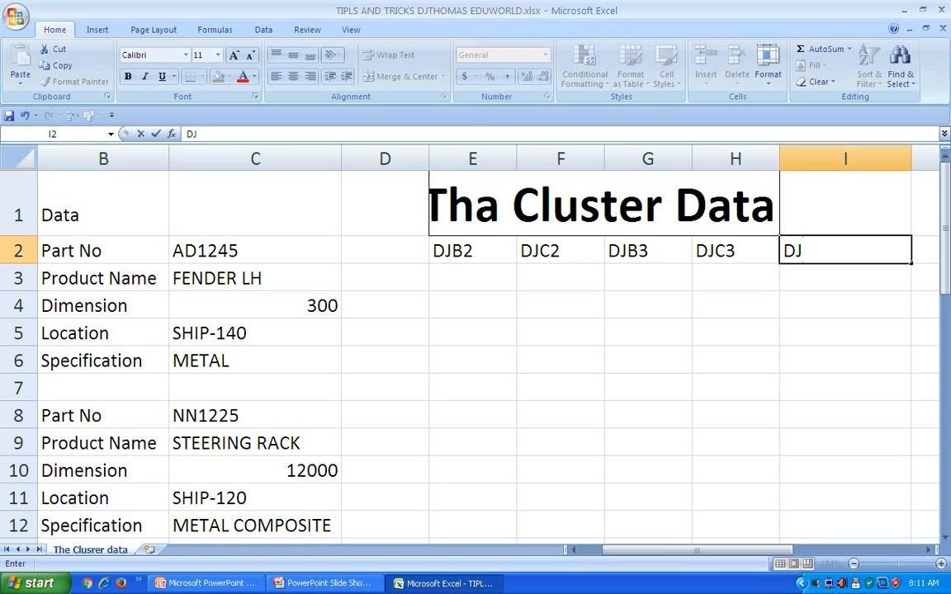
pyautogui.write('B5')
pyautogui.press('Tab')
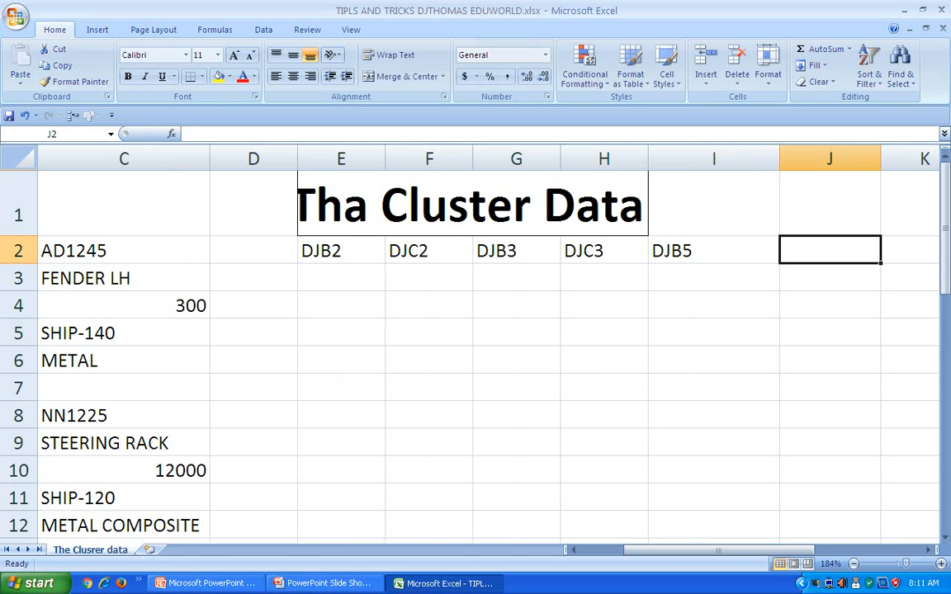
pyautogui.write('DJ')
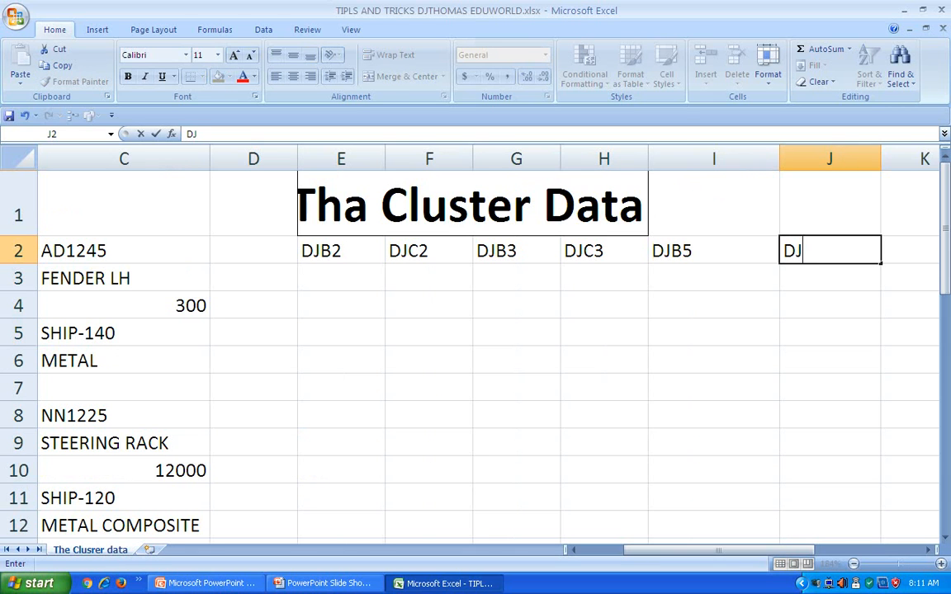
pyautogui.write('C4')
pyautogui.press('BackSpace')
pyautogui.write('5')
pyautogui.press('Return')
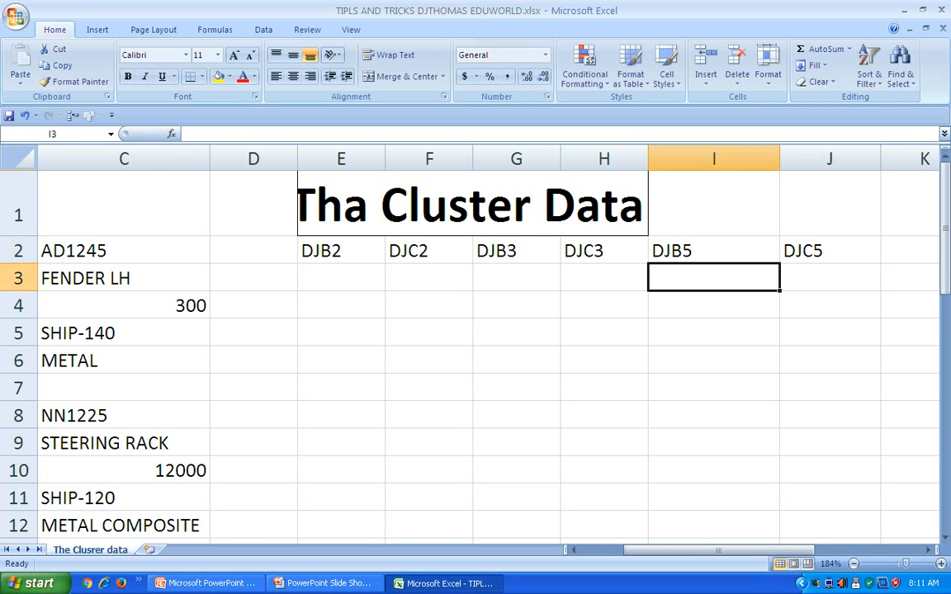
# Start the second record's row of reference codes by entering DJB8 in cell E3
pyautogui.moveTo(718, 550); pyautogui.dragTo(671, 550)
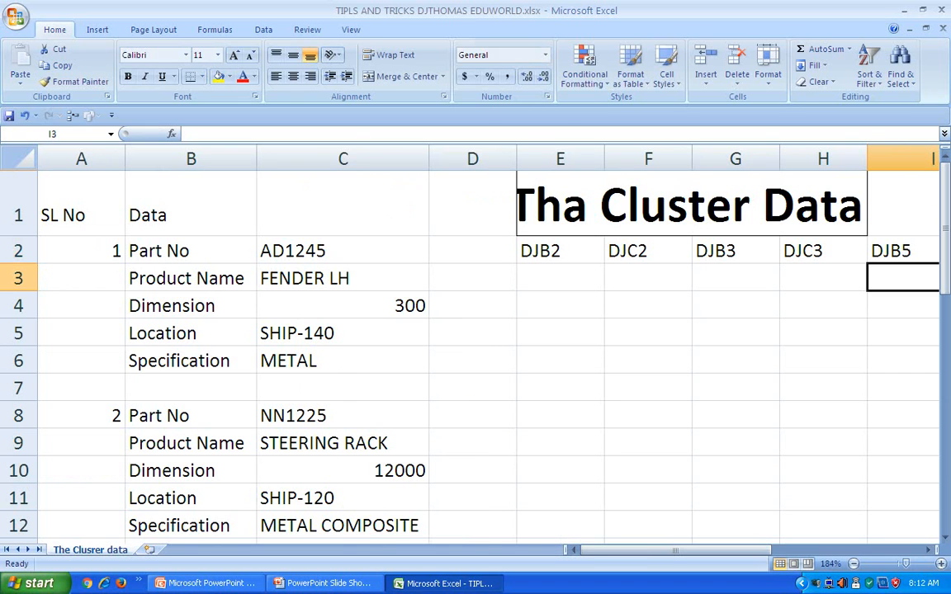
pyautogui.click(561, 251)
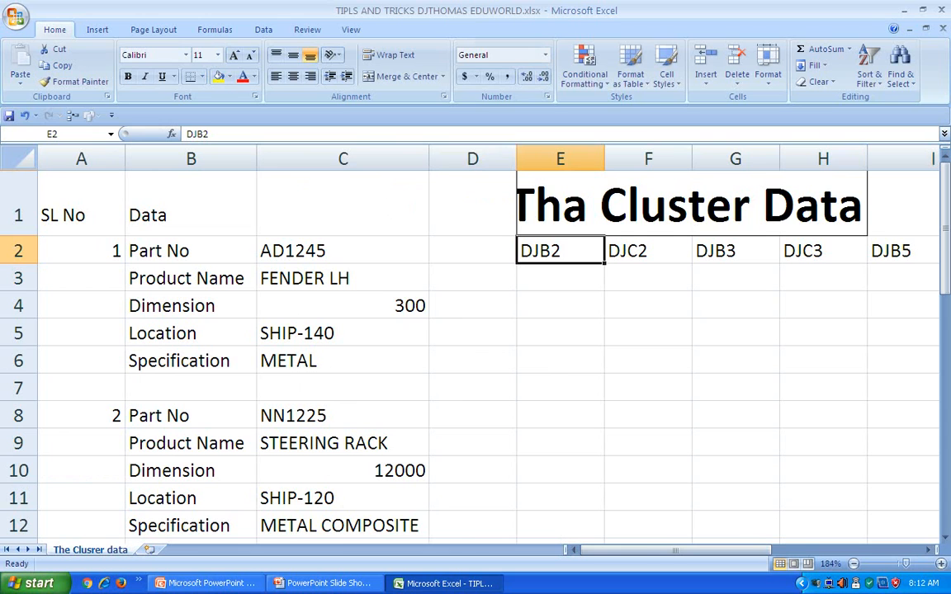
pyautogui.click(561, 279)
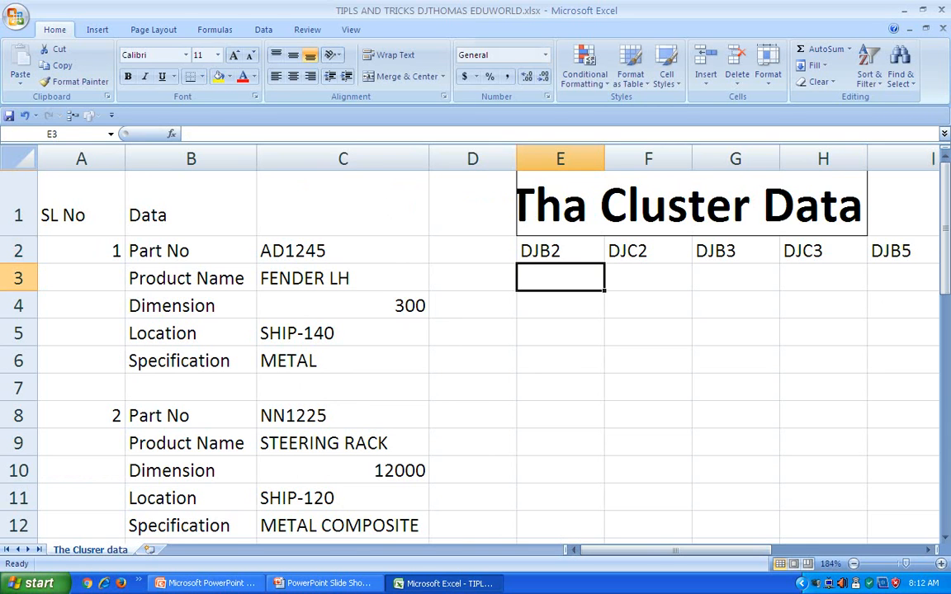
pyautogui.moveTo(186, 416); pyautogui.dragTo(351, 525)
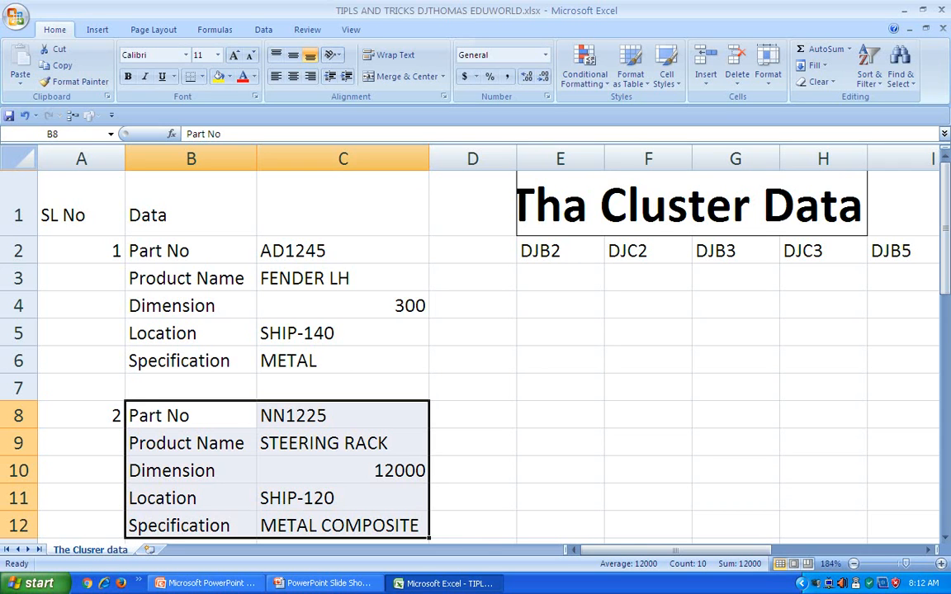
pyautogui.click(560, 278)
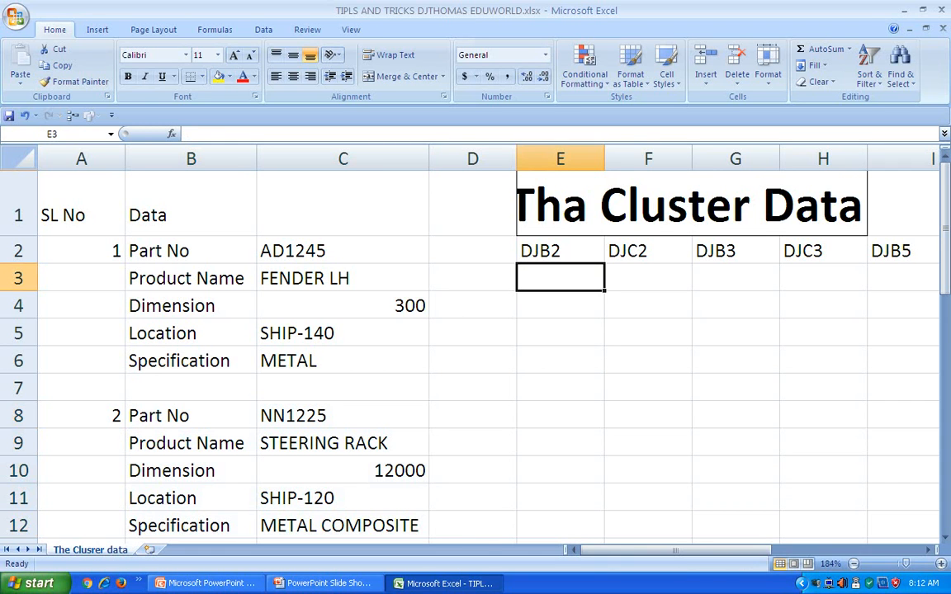
pyautogui.write('DJ')
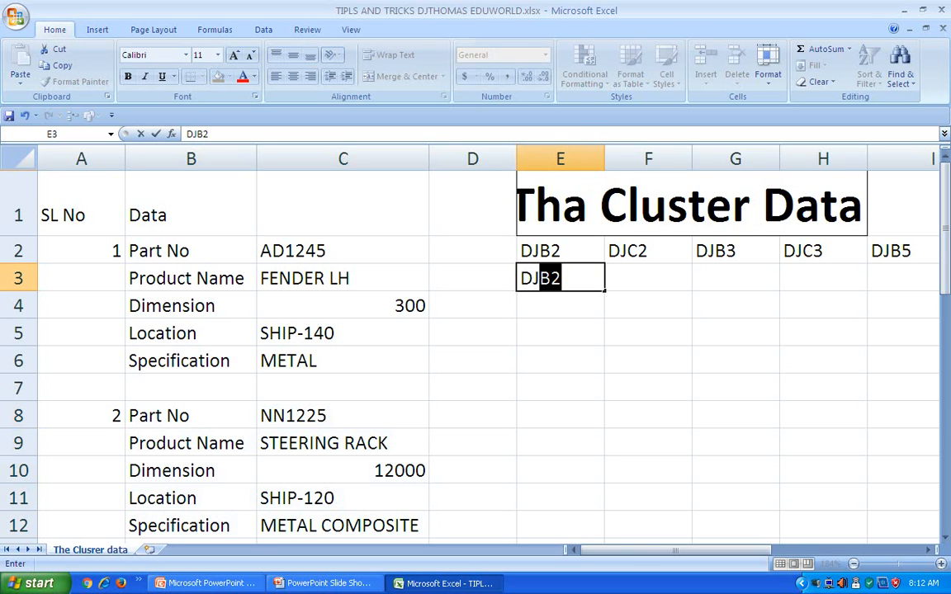
pyautogui.write('B8')
pyautogui.press('Tab')
# Copy the code above into cell F3 and change it to DJC8
pyautogui.hotkey('ctrl', 'd')
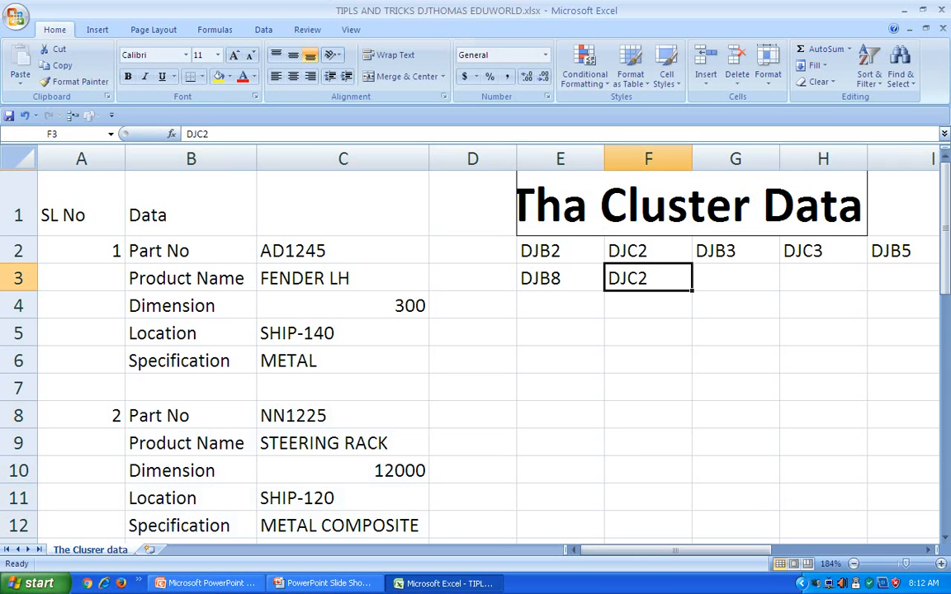
pyautogui.press('F2')
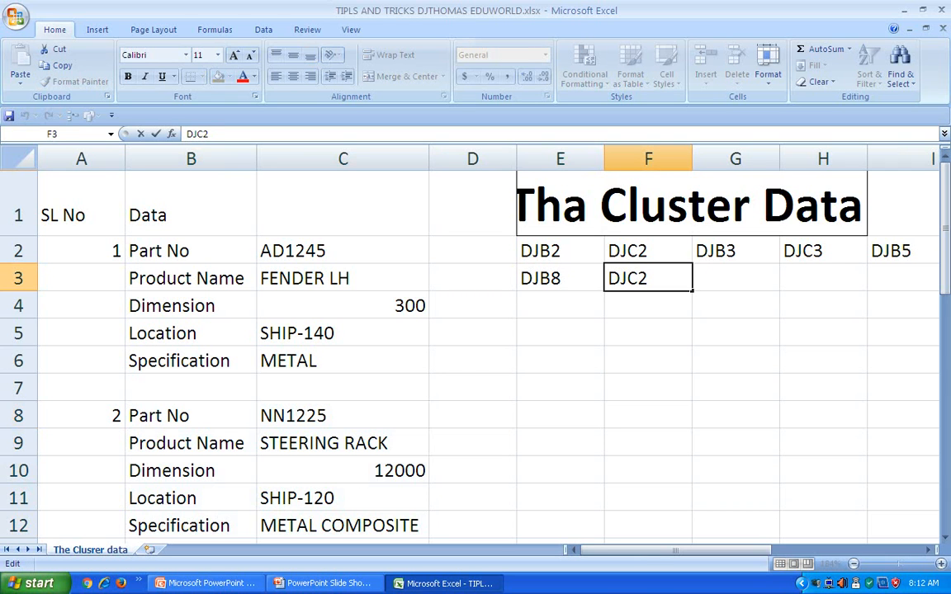
pyautogui.press('BackSpace')
pyautogui.write('8')
pyautogui.press('Tab')
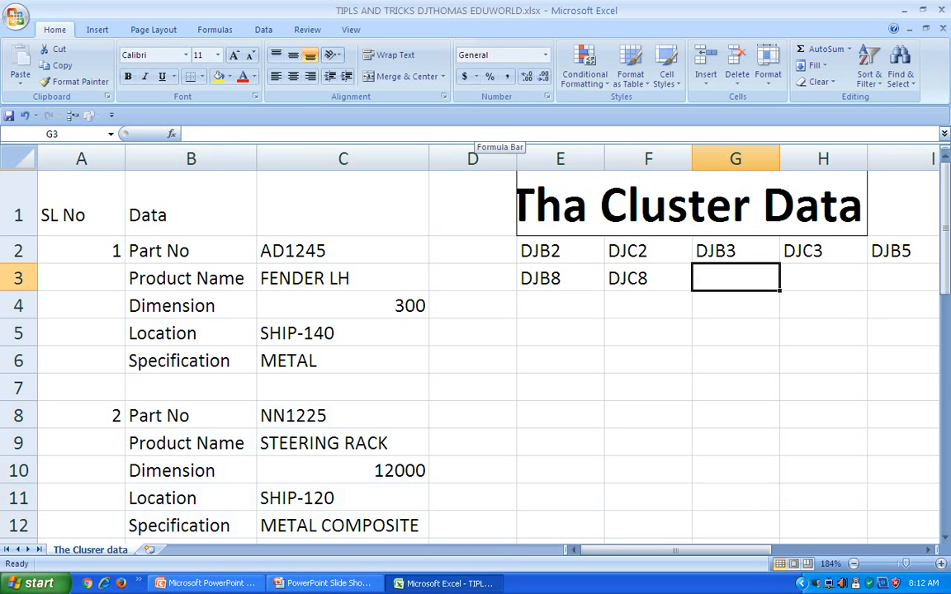
# Copy the code above into cell G3 and change it to DJB9
pyautogui.hotkey('ctrl', 'd')
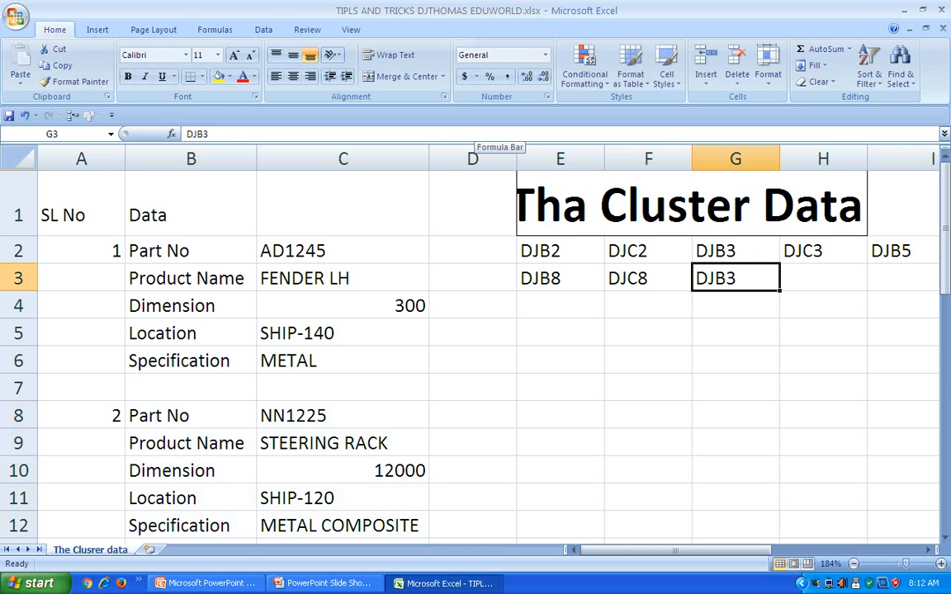
pyautogui.press('F2')
pyautogui.press('BackSpace')
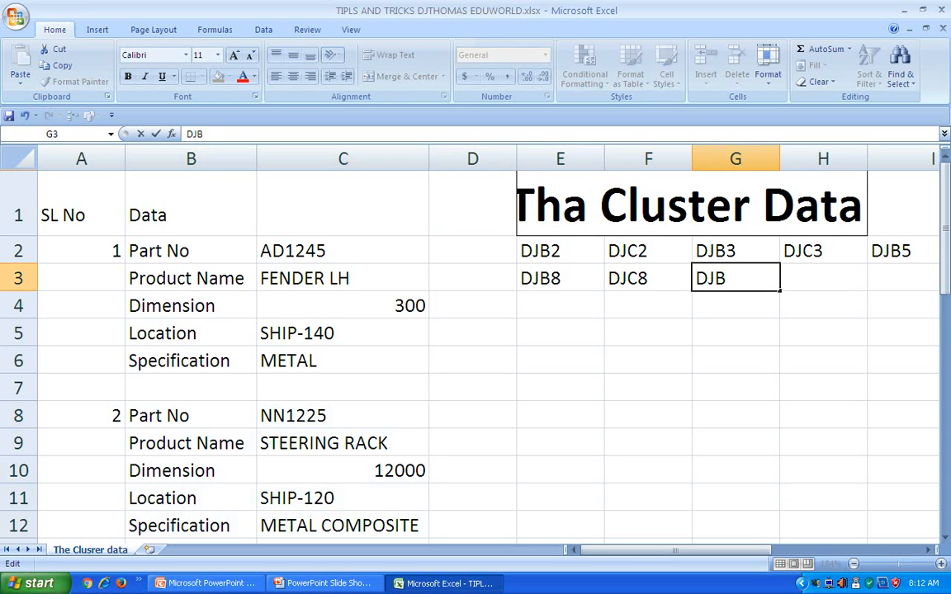
pyautogui.write('9')
pyautogui.press('Tab')
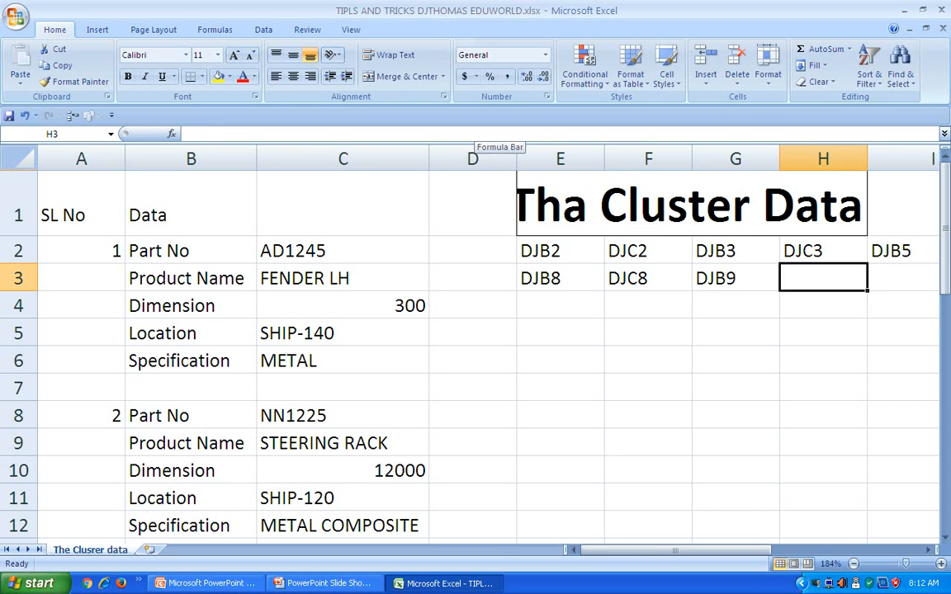
# Copy the code above into cell H3 and change it to DJC9
pyautogui.hotkey('ctrl', 'd')
pyautogui.press('F2')
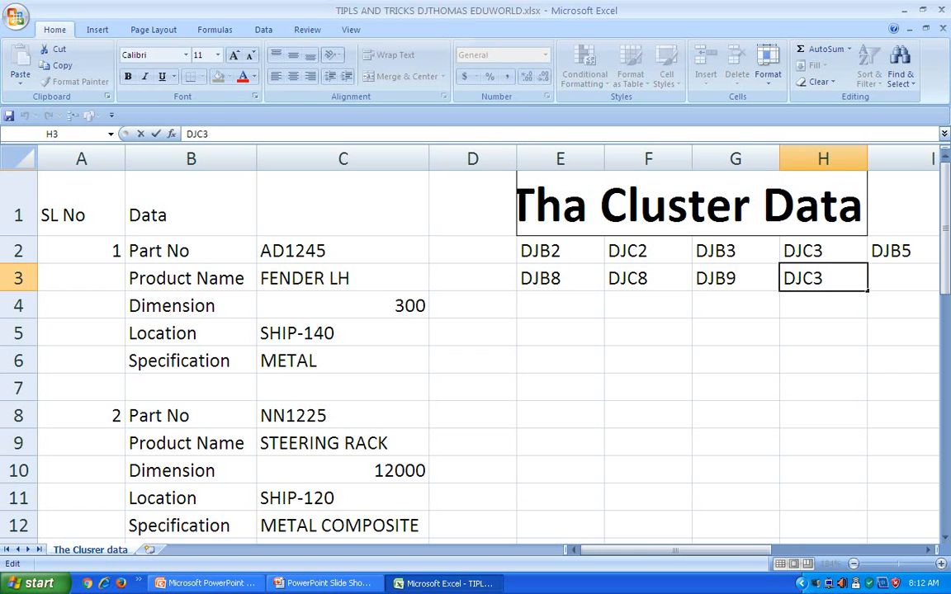
pyautogui.press('BackSpace')
pyautogui.write('9')
pyautogui.press('Tab')
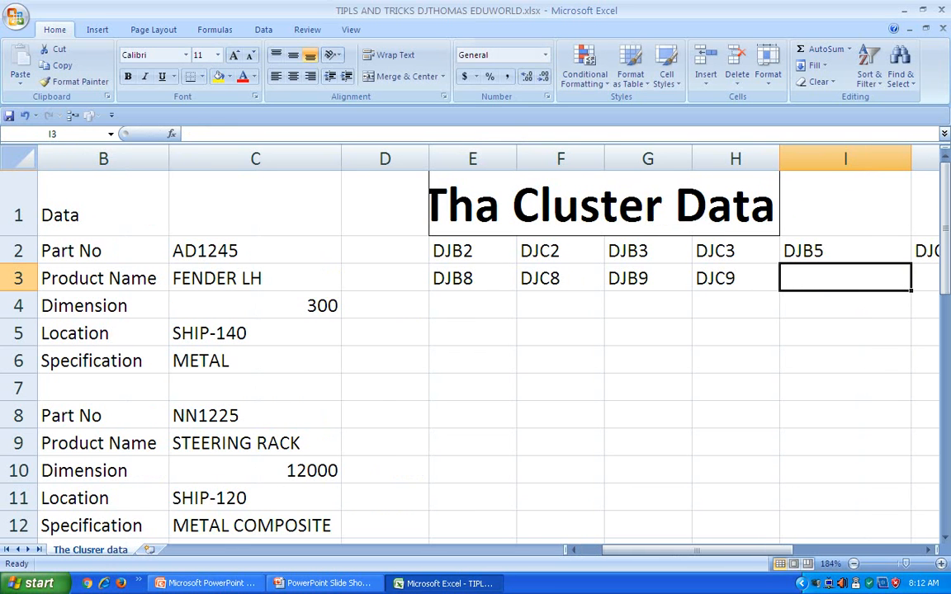
# Copy the code above into cell I3 and change it to DJB11
pyautogui.hotkey('ctrl', 'd')
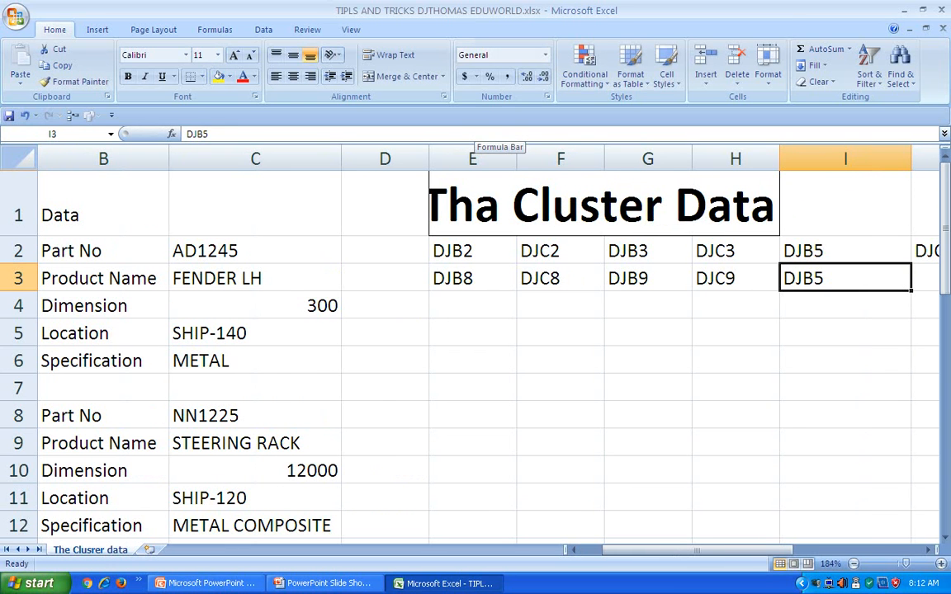
pyautogui.click(473, 134)
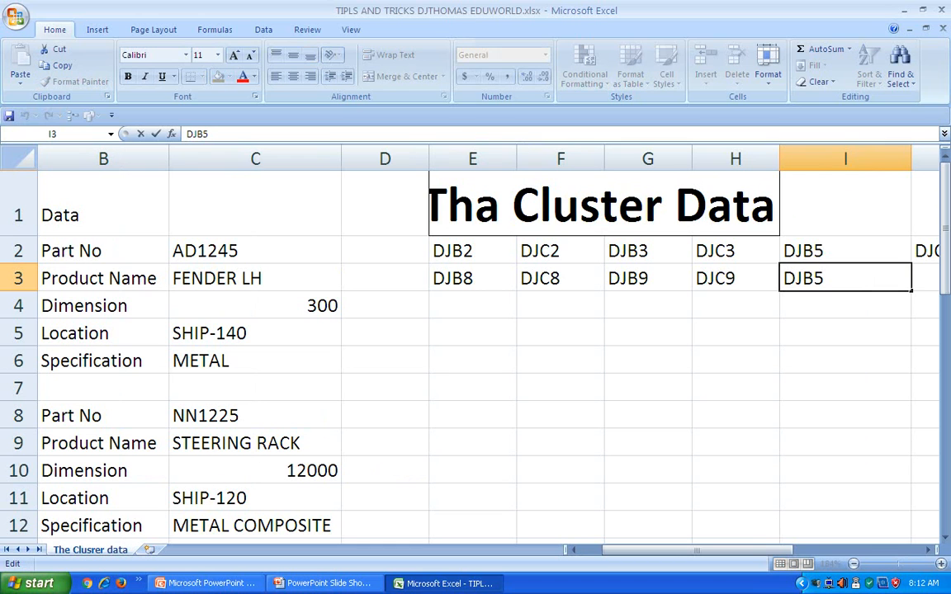
pyautogui.press('BackSpace')
pyautogui.write('11')
pyautogui.press('Tab')
# Enter the code DJC11 in cell J3 to complete the second record's row
pyautogui.write('DJ')
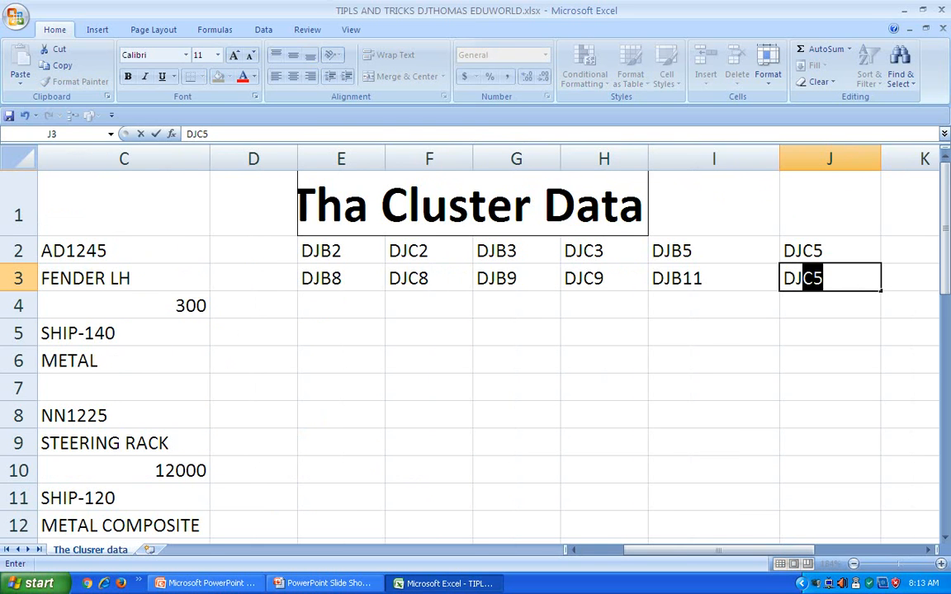
pyautogui.press('F2')
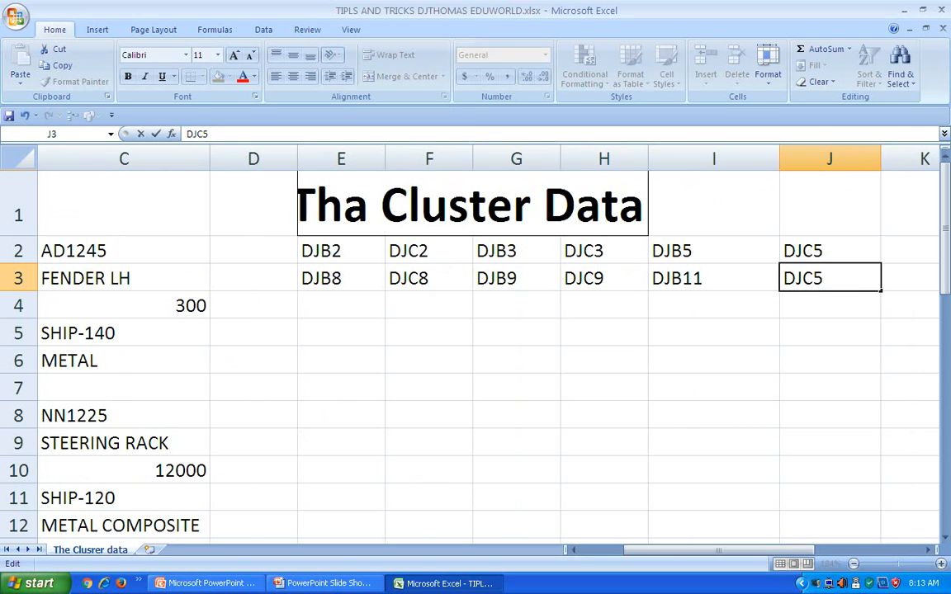
pyautogui.press('BackSpace')
pyautogui.write('11')
pyautogui.press('Tab')
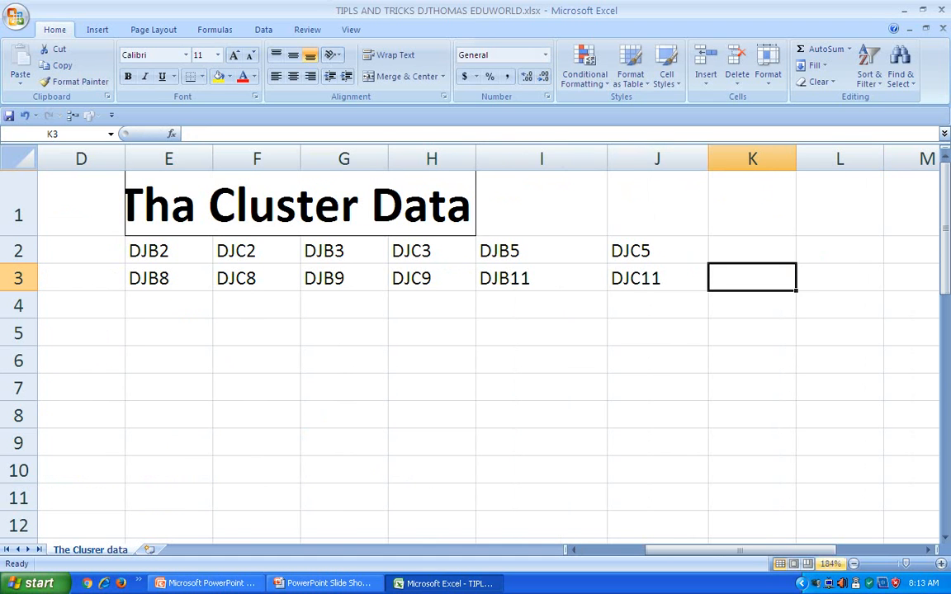
# Select both rows of reference codes, E2:J3, and fill the series down to row 20
pyautogui.moveTo(792, 549); pyautogui.dragTo(747, 549)
pyautogui.moveTo(454, 250); pyautogui.dragTo(929, 252)
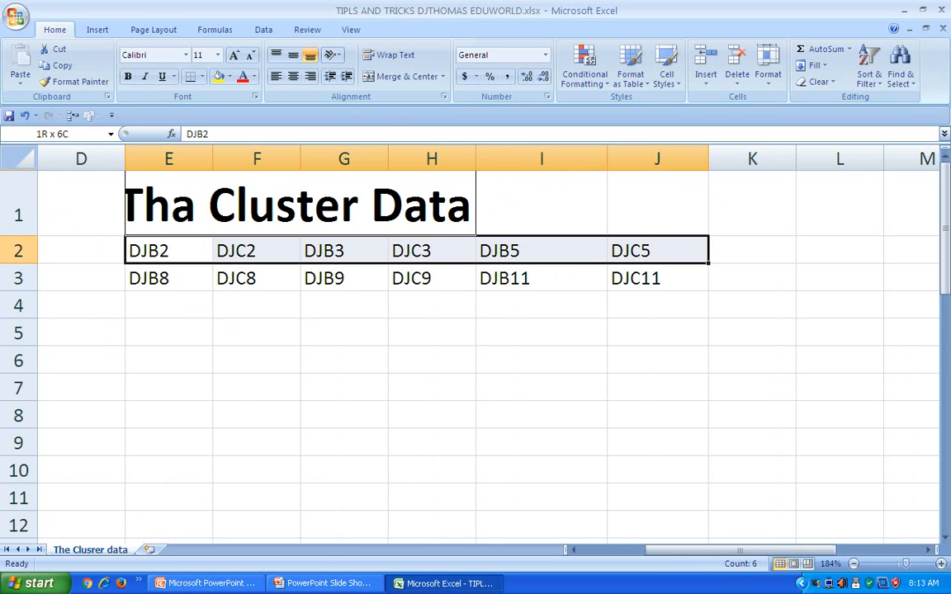
pyautogui.moveTo(658, 250); pyautogui.dragTo(658, 251)
pyautogui.moveTo(168, 251); pyautogui.dragTo(675, 550)
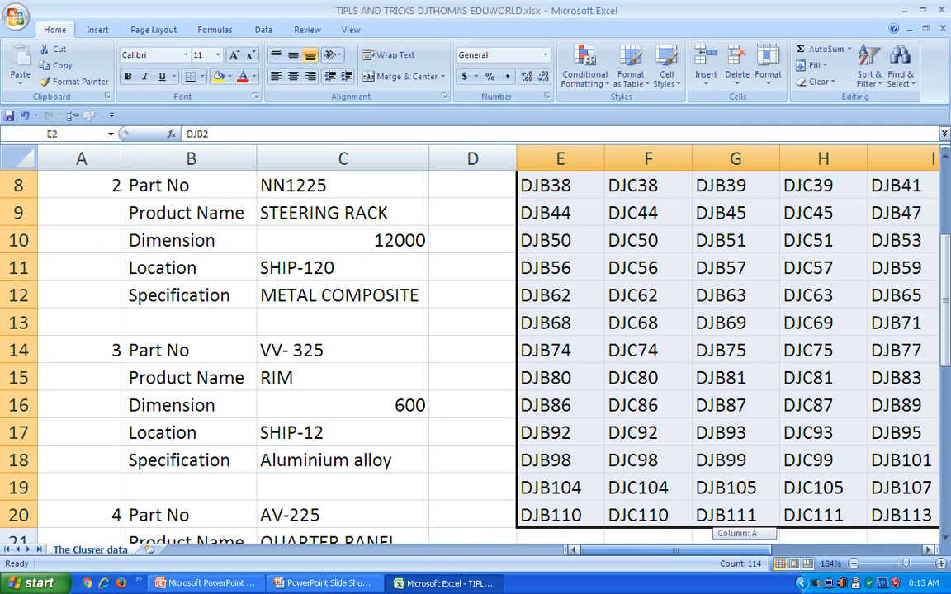
# Compare the filled reference codes with the row positions of the part records in columns B and C
pyautogui.scroll(3, 476, 347)
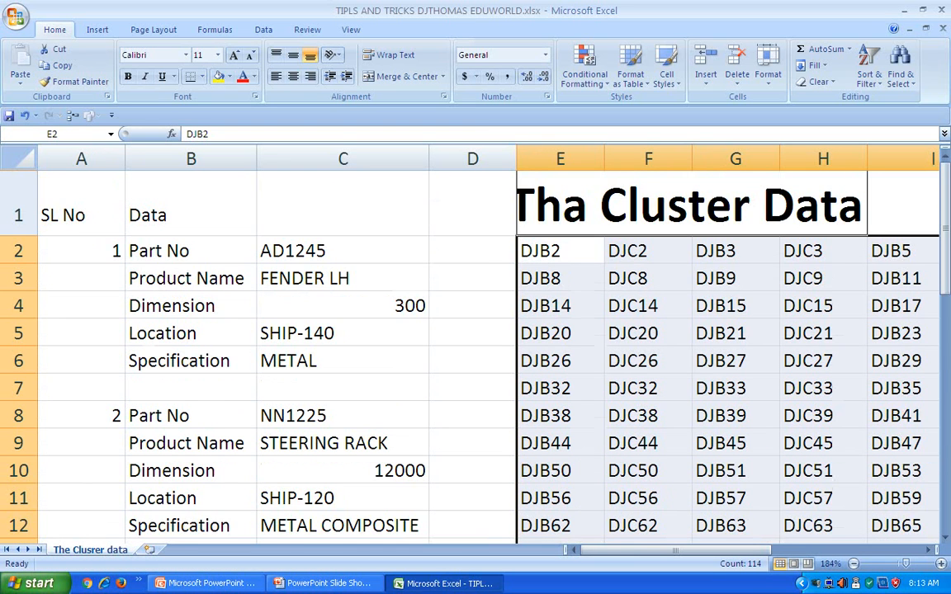
pyautogui.scroll(-4, 476, 347)
pyautogui.scroll(4, 475, 347)
pyautogui.moveTo(675, 550)
pyautogui.mouseDown()
pyautogui.moveTo(718, 550)
pyautogui.moveTo(675, 550)
pyautogui.mouseUp()
pyautogui.moveTo(165, 251); pyautogui.dragTo(342, 360)
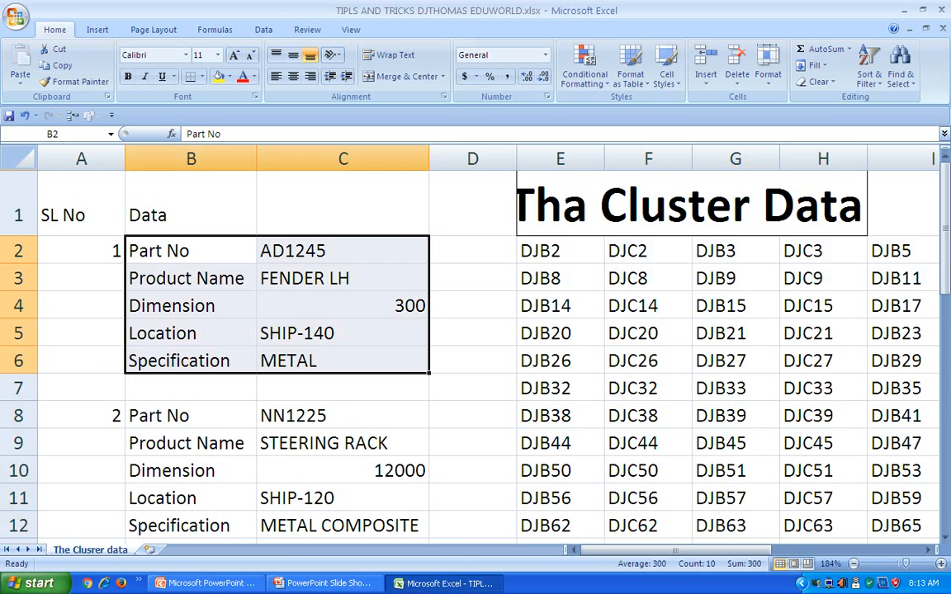
pyautogui.scroll(-1, 343, 355)
pyautogui.click(182, 295)
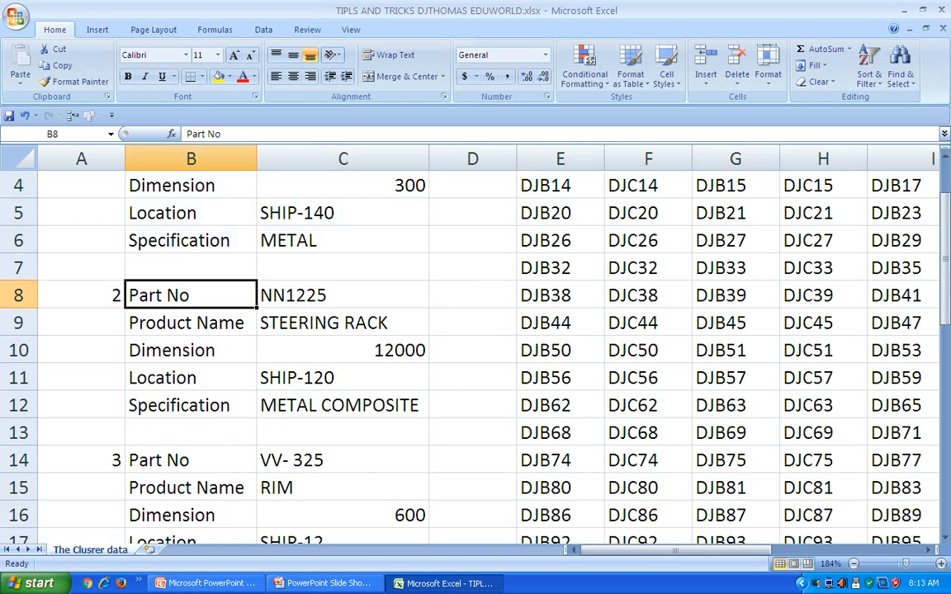
pyautogui.scroll(-2, 479, 351)
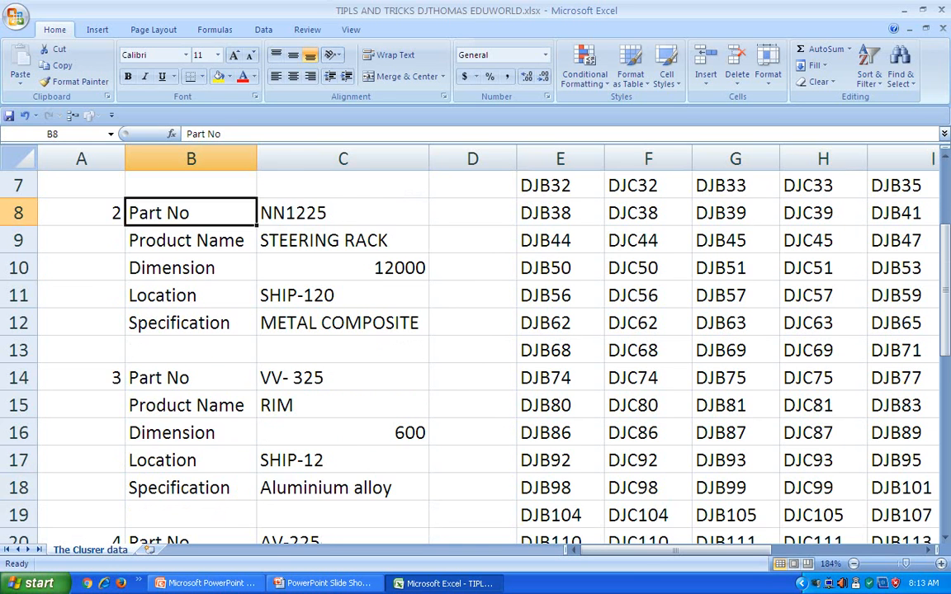
pyautogui.scroll(-5, 479, 351)
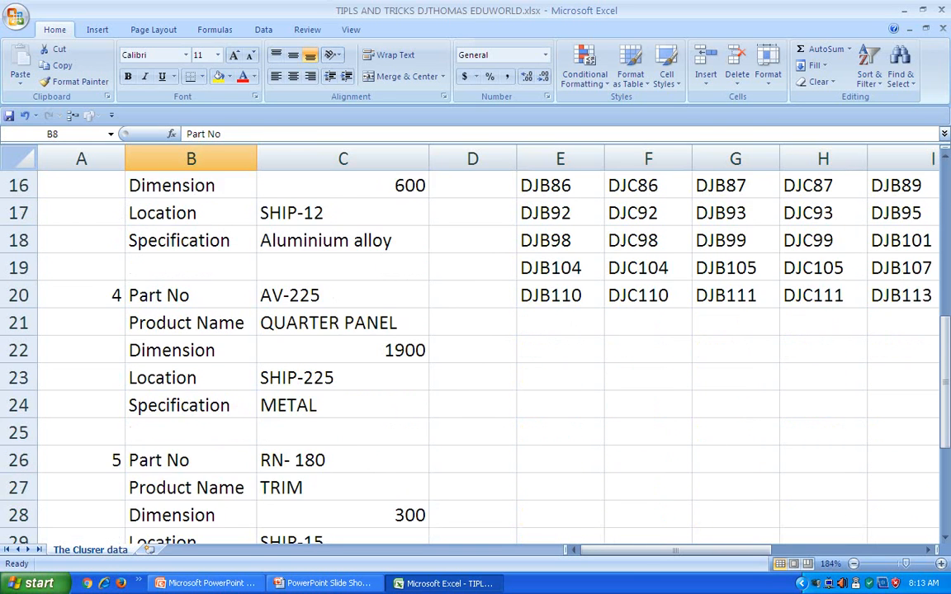
pyautogui.scroll(8, 479, 350)
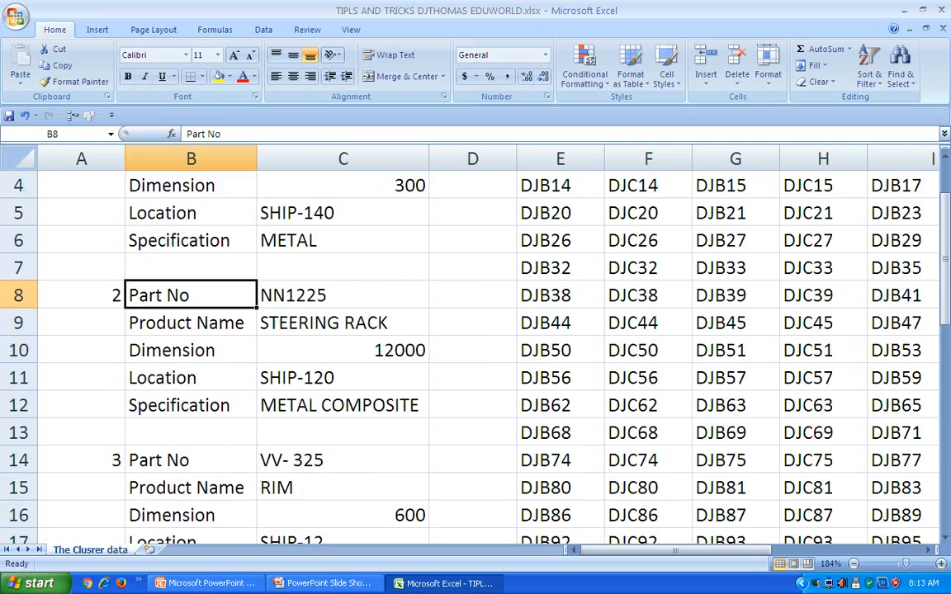
# Replace every DJ prefix with = in the code range E2:J20 to turn the codes into cell-reference formulas
pyautogui.moveTo(540, 251); pyautogui.dragTo(716, 426)
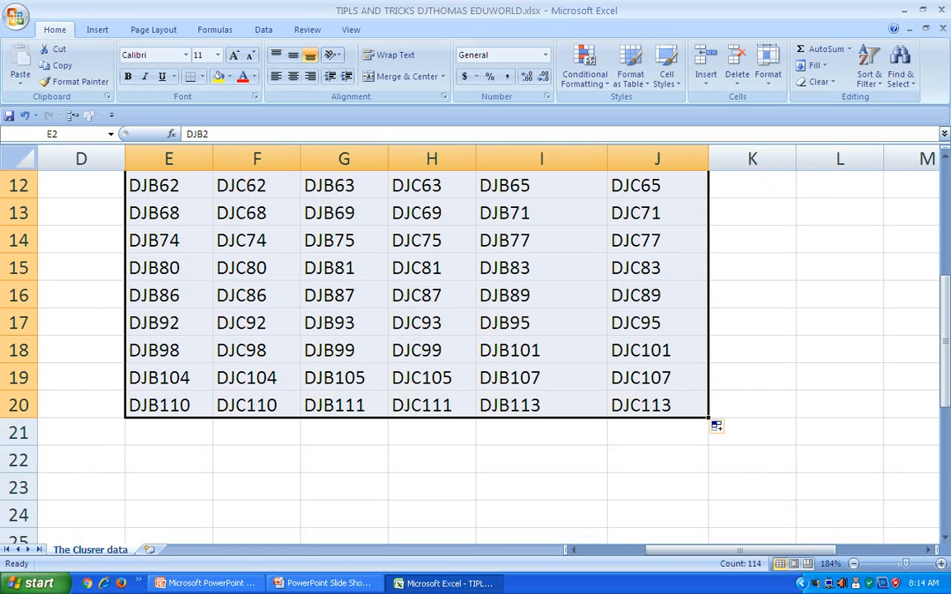
pyautogui.hotkey('ctrl', 'f')
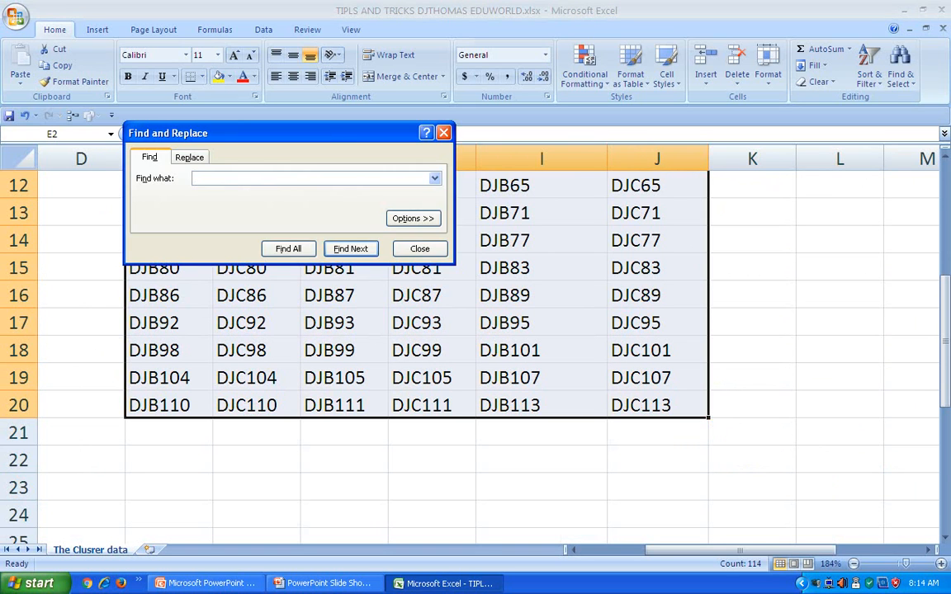
pyautogui.write('DJ')
pyautogui.hotkey('ctrl', 'h')
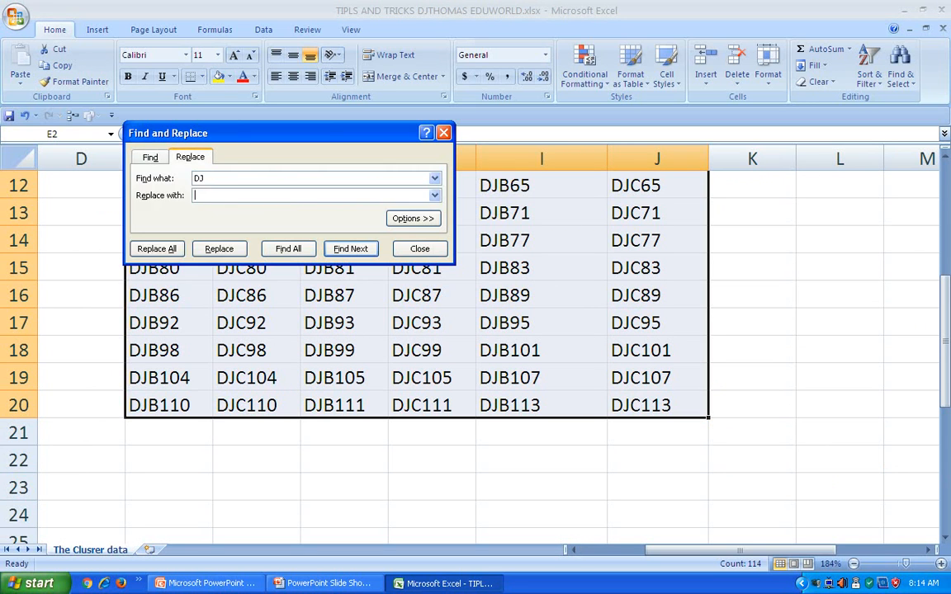
pyautogui.press('Tab')
pyautogui.write('=')
pyautogui.hotkey('alt', 'a')
pyautogui.press('Return')
pyautogui.press('Escape')
pyautogui.scroll(4, 476, 346)
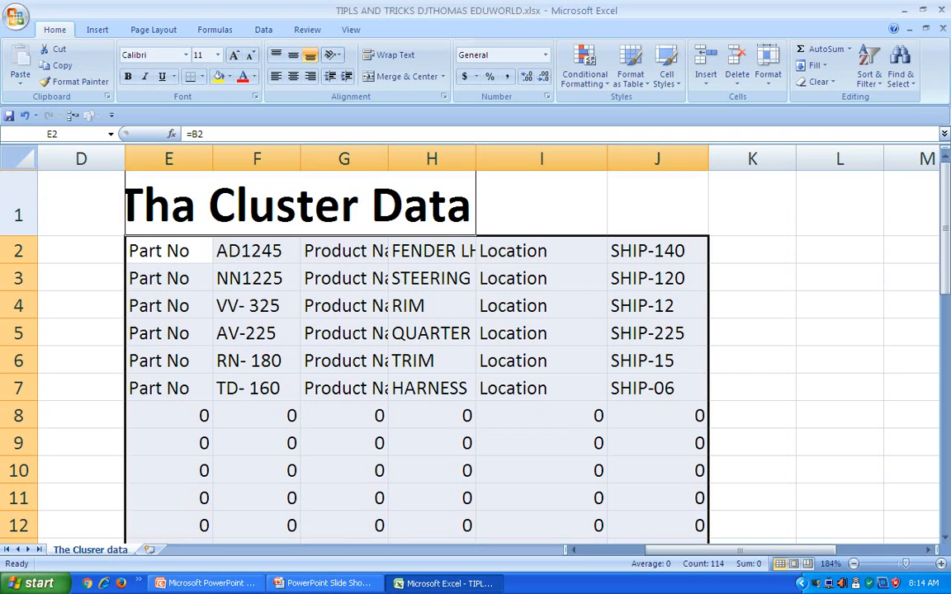
# Narrow columns E and F and widen columns G and H to fit the part numbers and product names
pyautogui.moveTo(212, 159); pyautogui.dragTo(198, 158)
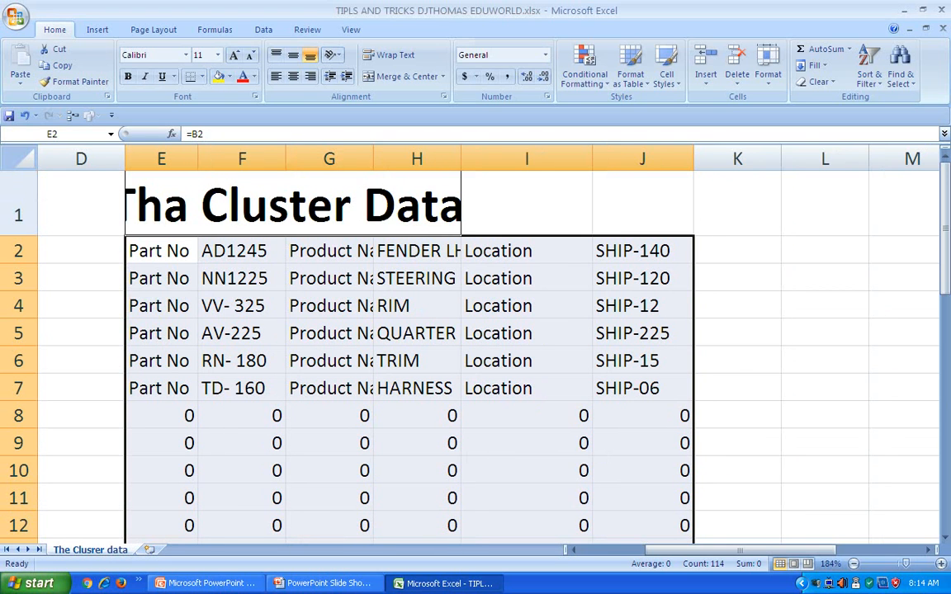
pyautogui.moveTo(286, 159); pyautogui.dragTo(272, 158)
pyautogui.moveTo(360, 158); pyautogui.dragTo(405, 159)
pyautogui.moveTo(492, 159); pyautogui.dragTo(557, 159)
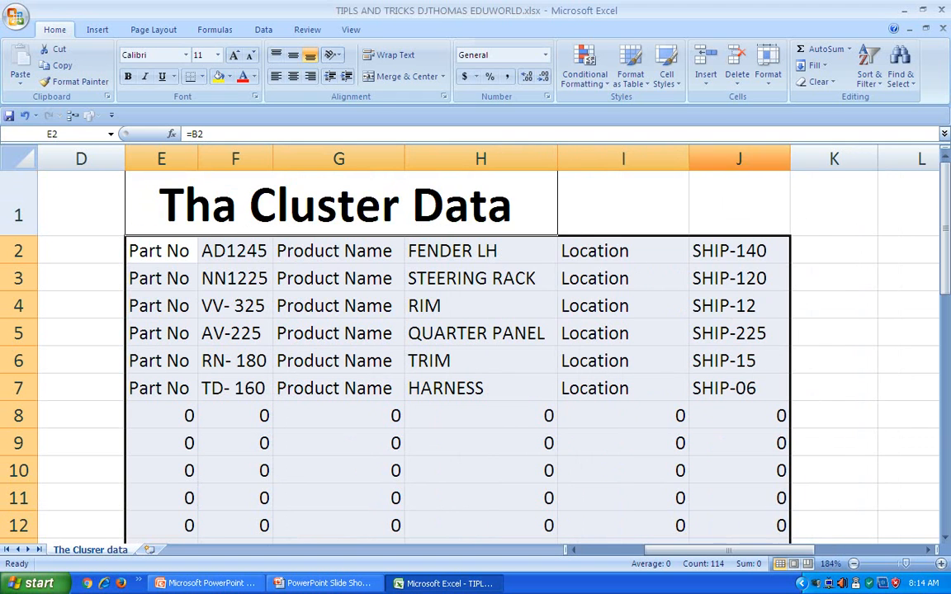
# Compare the rearranged rows in E2:J7 with the original clustered part records in columns B and C
pyautogui.moveTo(729, 551); pyautogui.dragTo(664, 550)
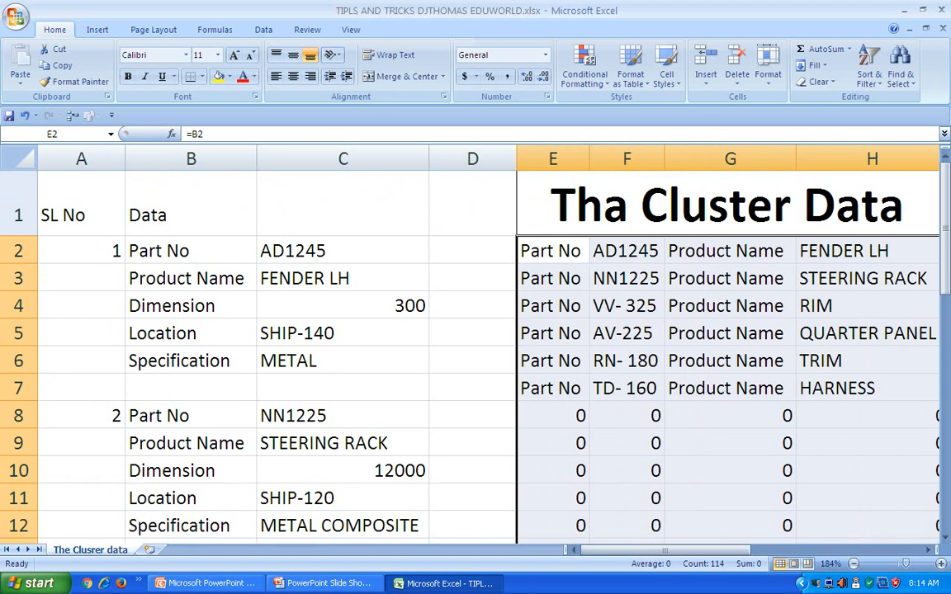
pyautogui.scroll(-9, 476, 346)
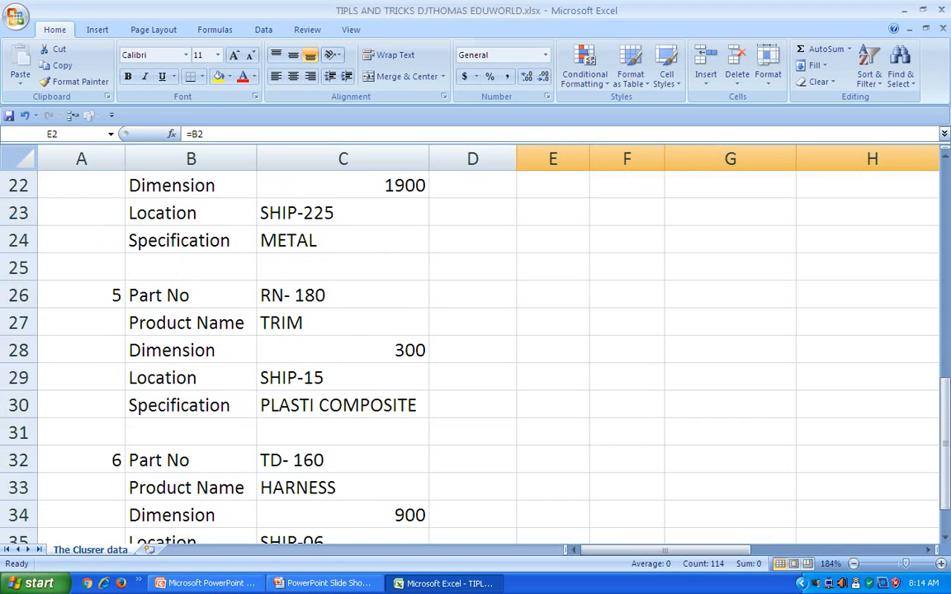
pyautogui.scroll(9, 475, 347)
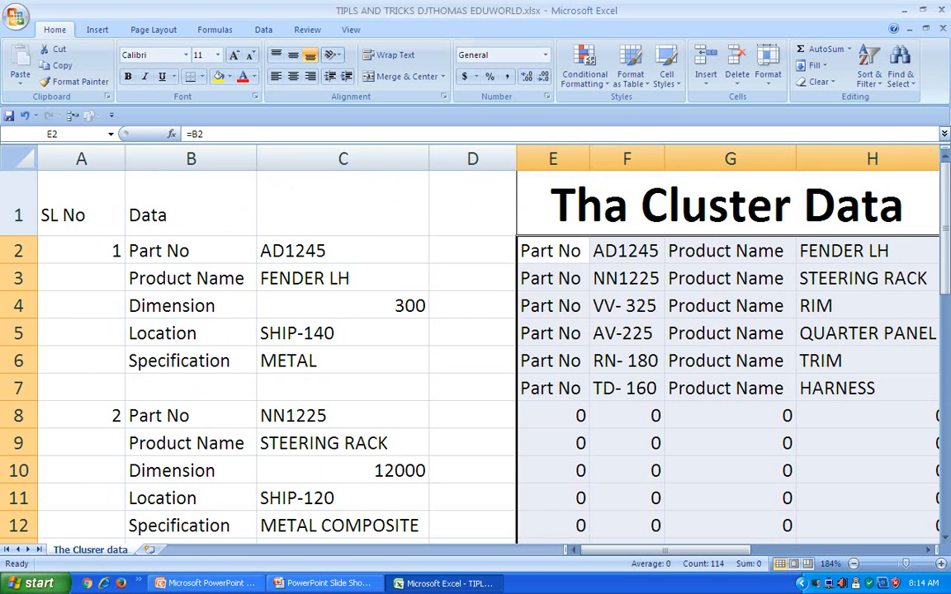
pyautogui.moveTo(663, 550); pyautogui.dragTo(707, 550)
pyautogui.moveTo(334, 251); pyautogui.dragTo(900, 387)
pyautogui.moveTo(710, 551); pyautogui.dragTo(669, 551)
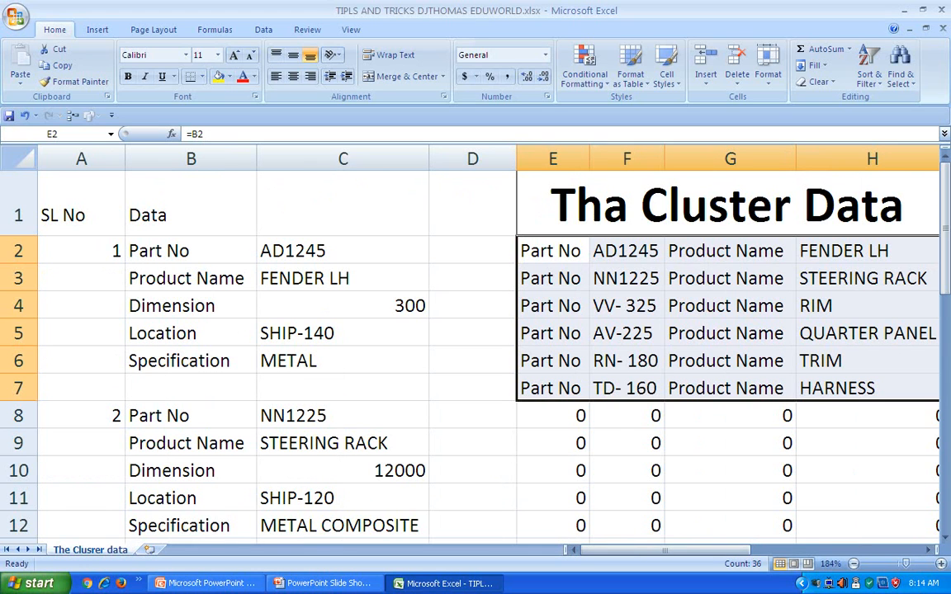
pyautogui.moveTo(669, 550); pyautogui.dragTo(734, 550)
pyautogui.moveTo(833, 250); pyautogui.dragTo(834, 388)
pyautogui.moveTo(161, 251); pyautogui.dragTo(739, 388)
pyautogui.moveTo(727, 550); pyautogui.dragTo(681, 551)
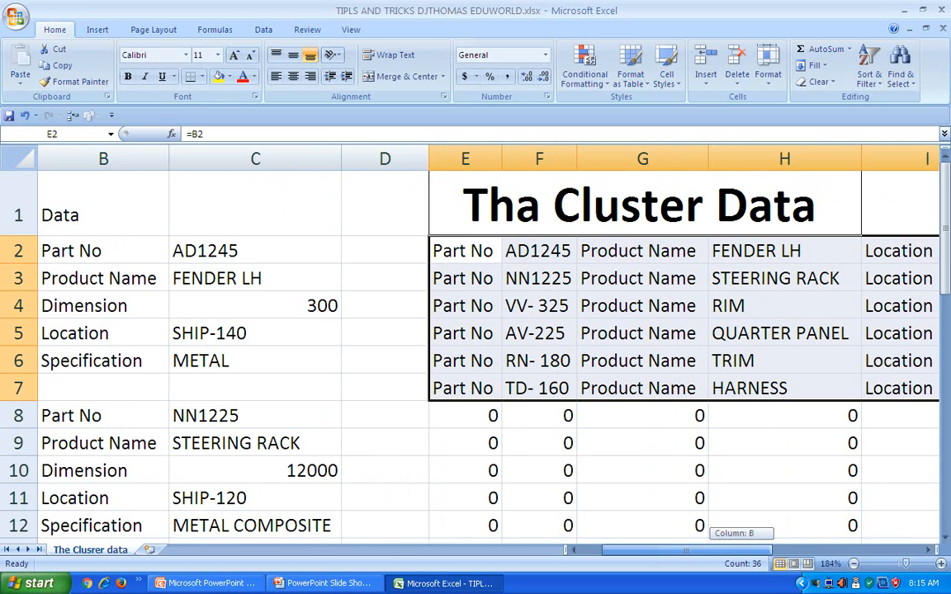
pyautogui.moveTo(681, 550); pyautogui.dragTo(681, 550)
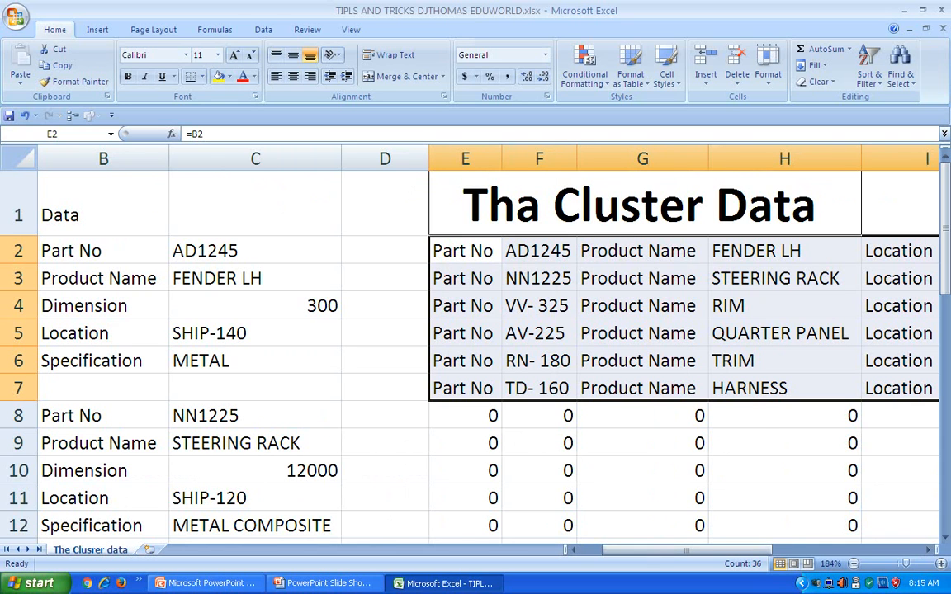